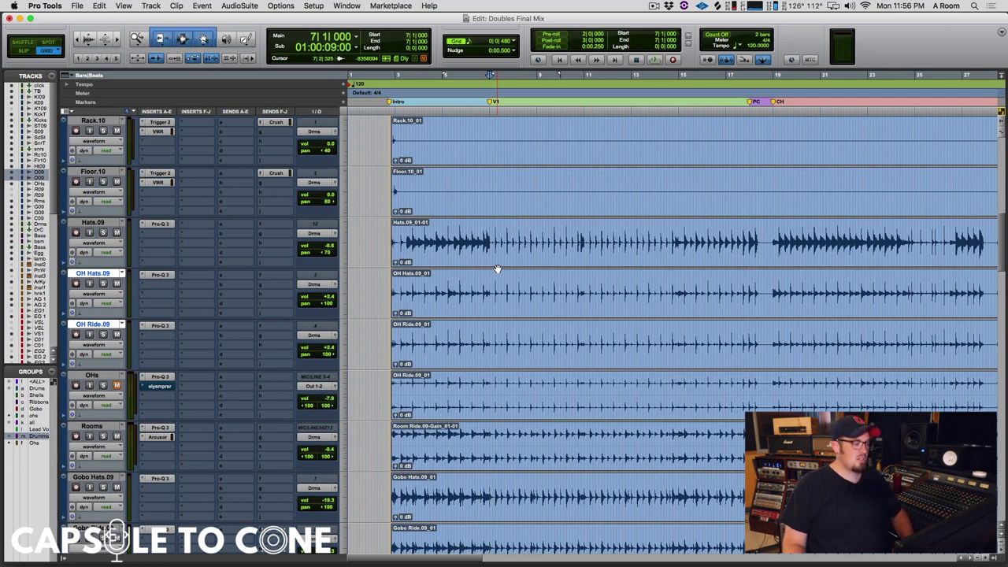
Step: Set the playback start point at bar 7 and start playing the drum mix
click(490, 219)
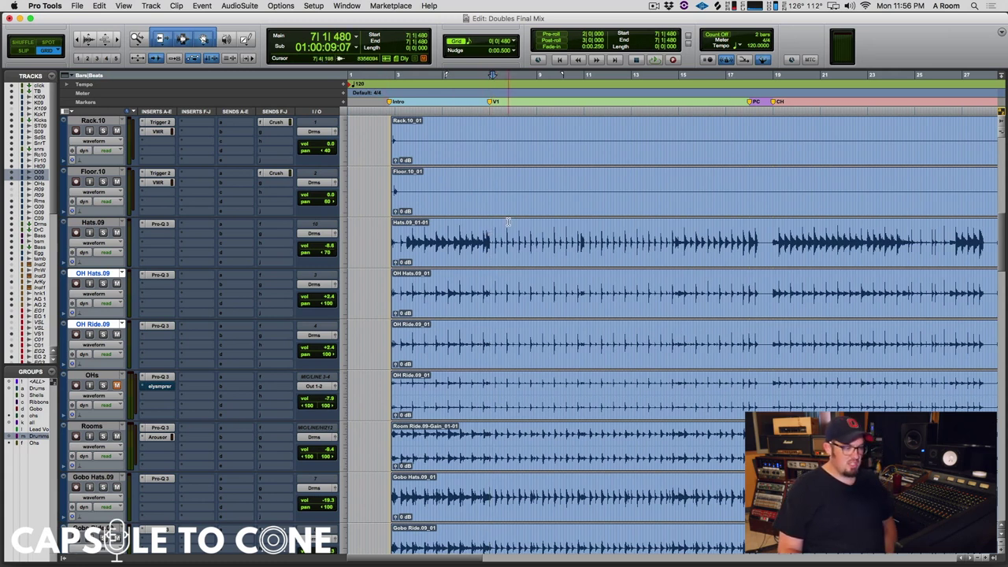
click(490, 226)
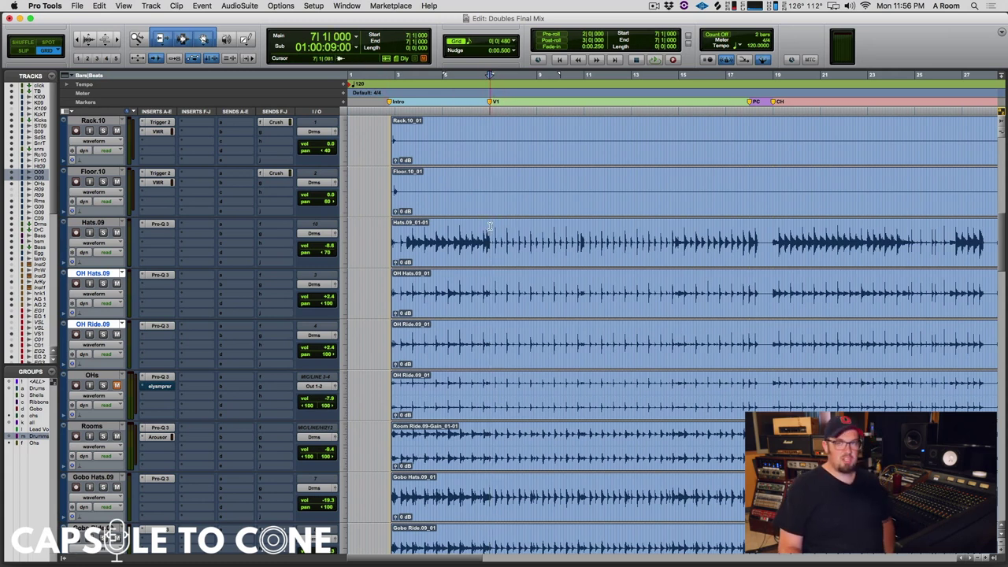
key(space)
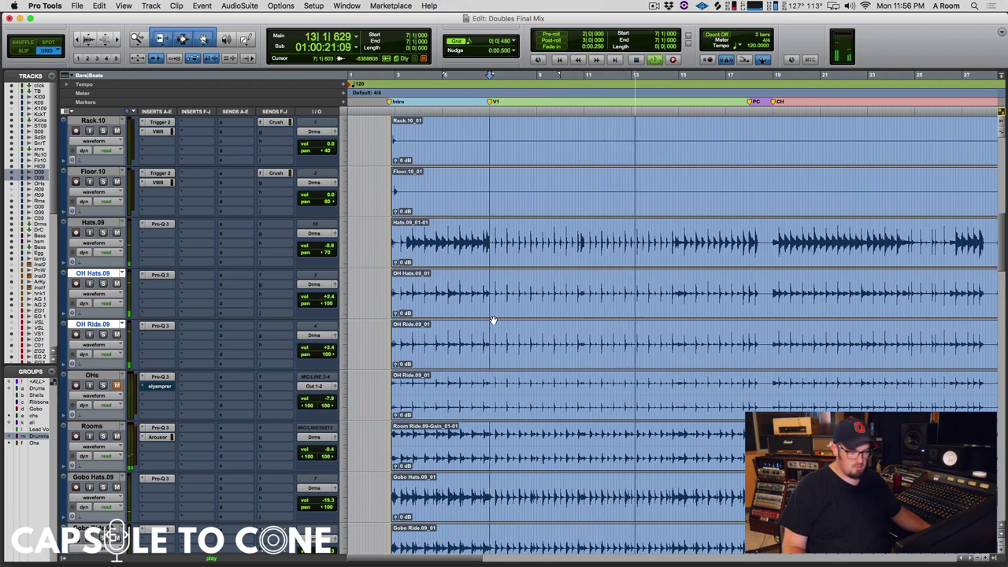
Step: Stop, then replay from bar 7 with OH Hats.09 and OH Ride.09 soloed
scroll(492, 321, up, 8)
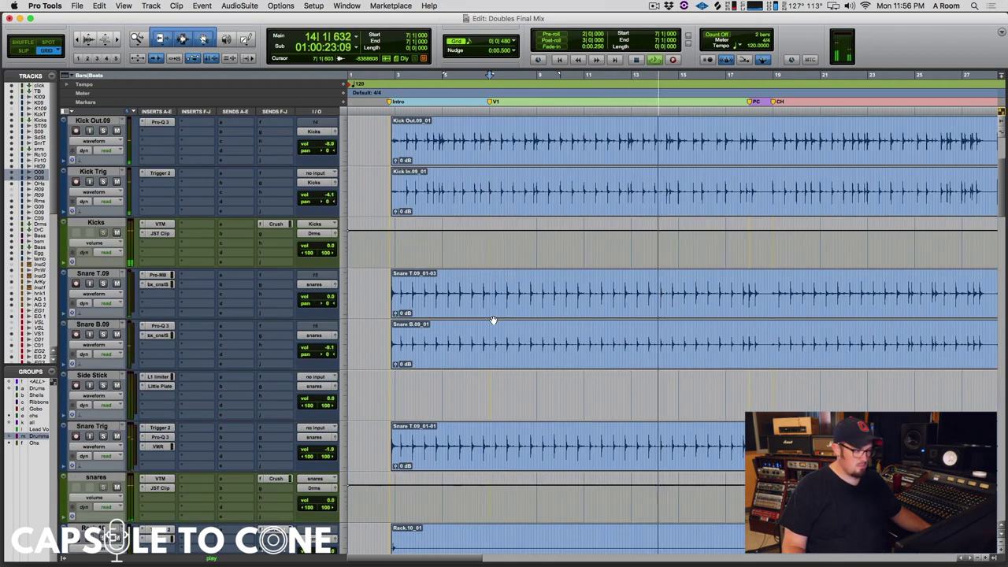
scroll(492, 321, down, 2)
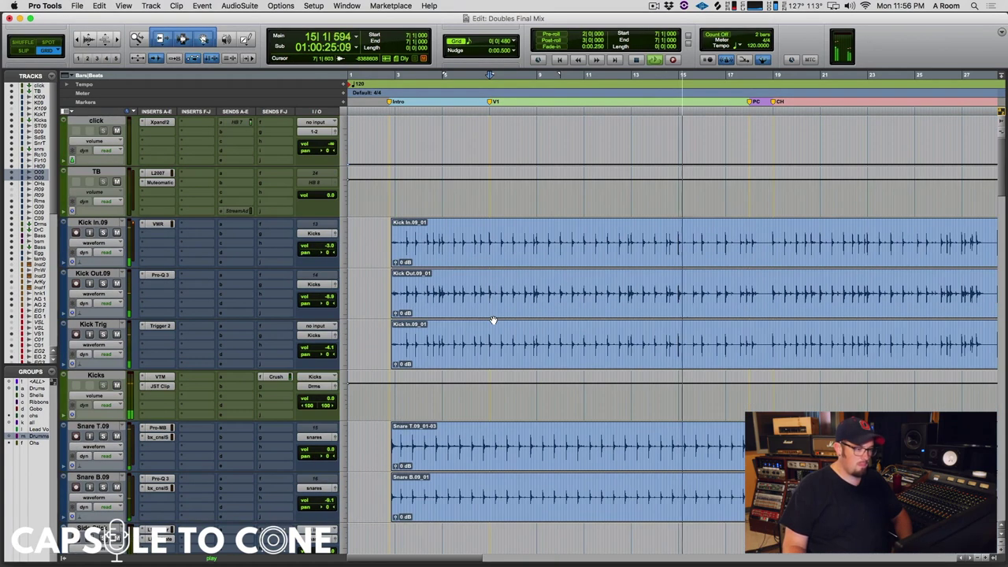
scroll(492, 320, down, 2)
scroll(492, 321, down, 5)
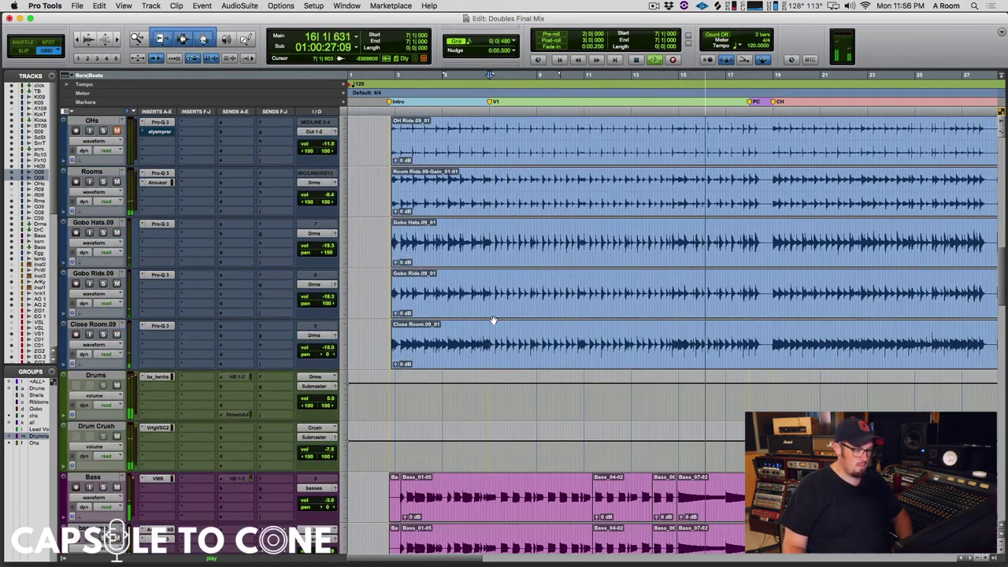
key(space)
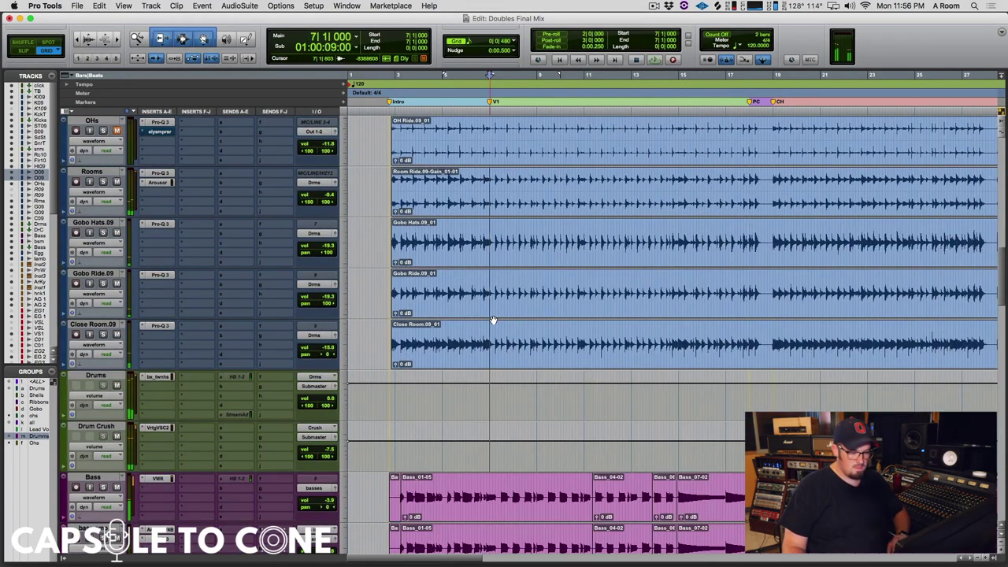
scroll(222, 219, up, 5)
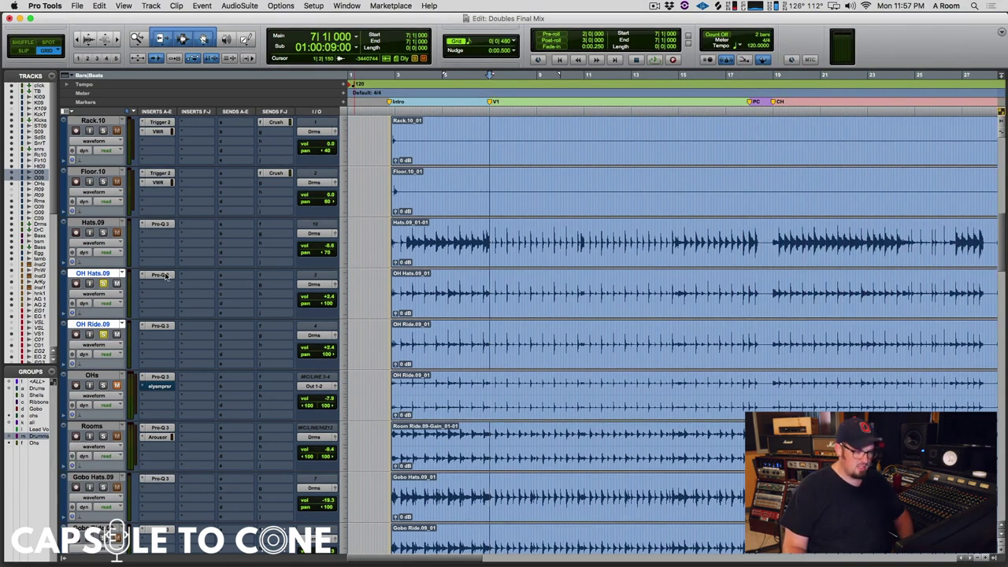
key(space)
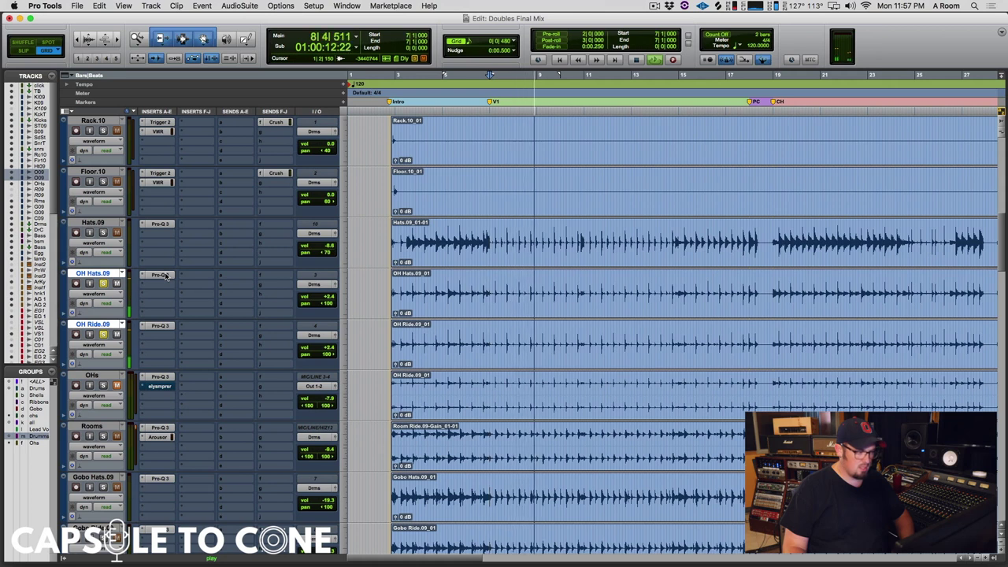
Step: Open Pro-Q 3 on OH Hats.09, stop playback, and select the 11457 Hz bell band
click(162, 275)
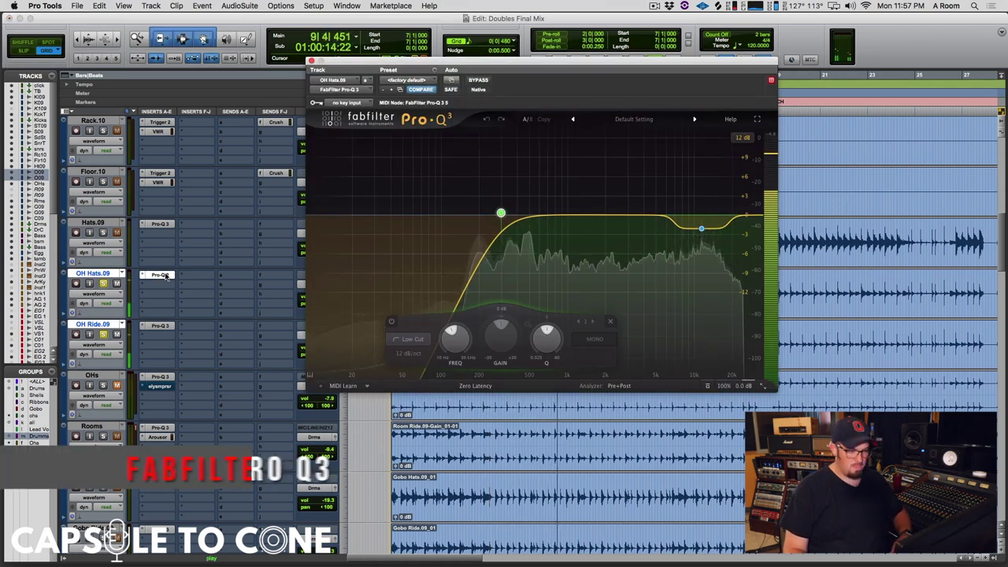
key(space)
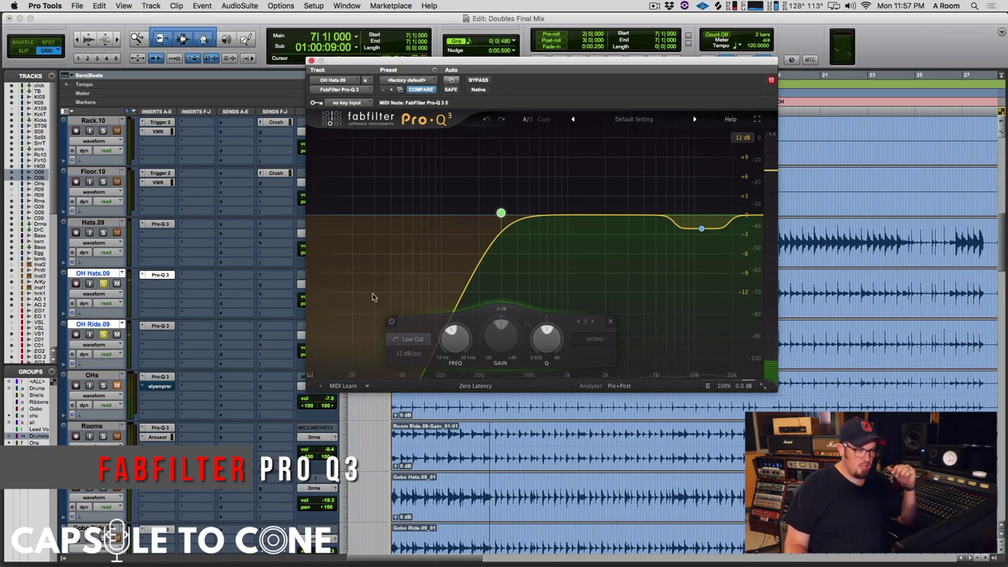
mouse_move(483, 221)
mouse_move(674, 227)
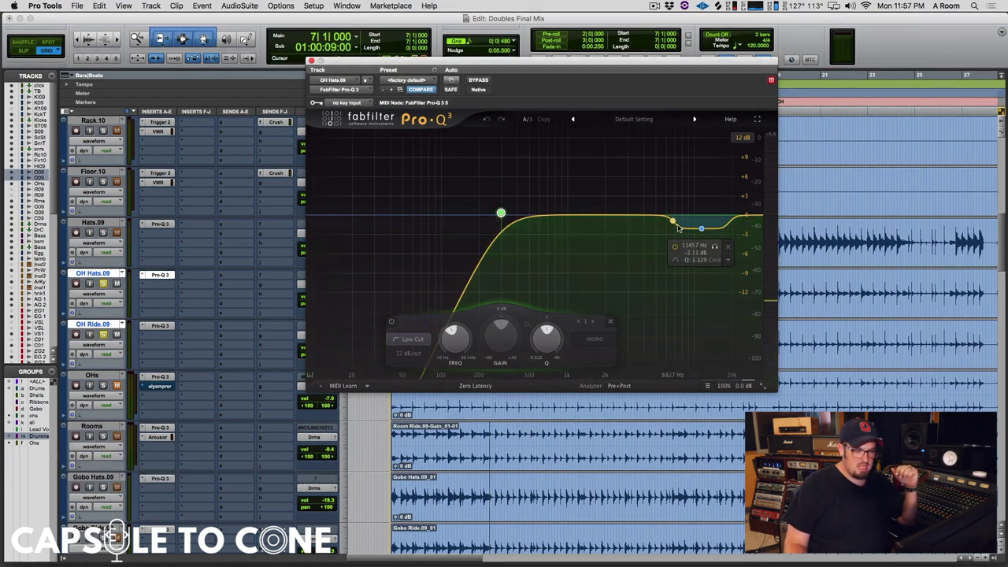
click(702, 230)
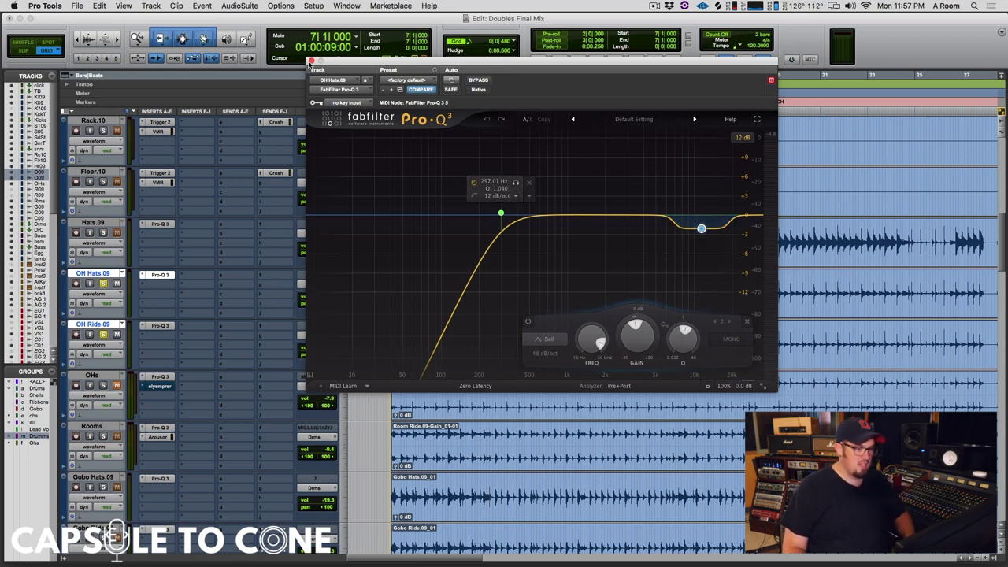
Step: Close Pro-Q 3, replay from bar 7, and bypass the EQ on both overhead tracks
click(311, 60)
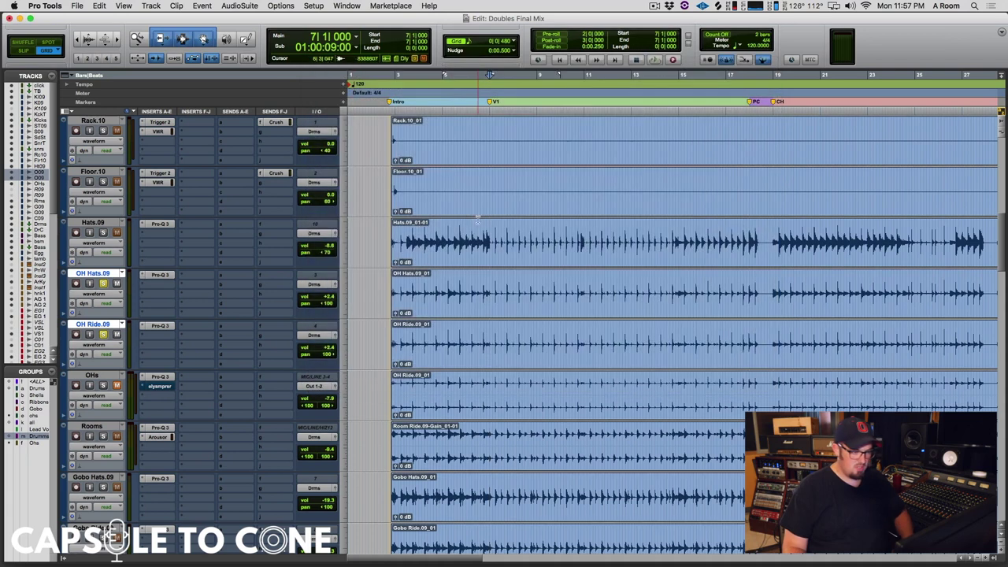
key(space)
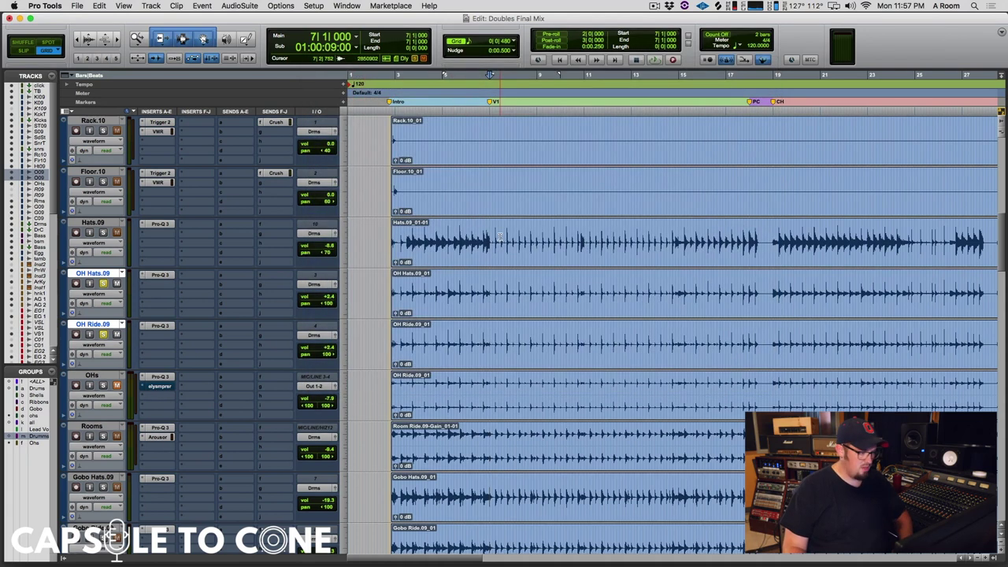
key(space)
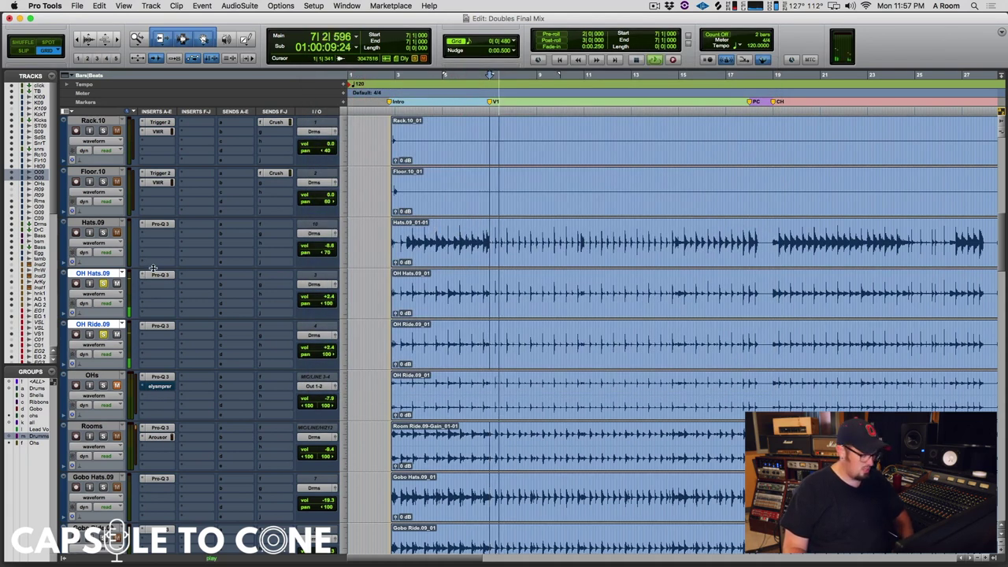
right_click(156, 274)
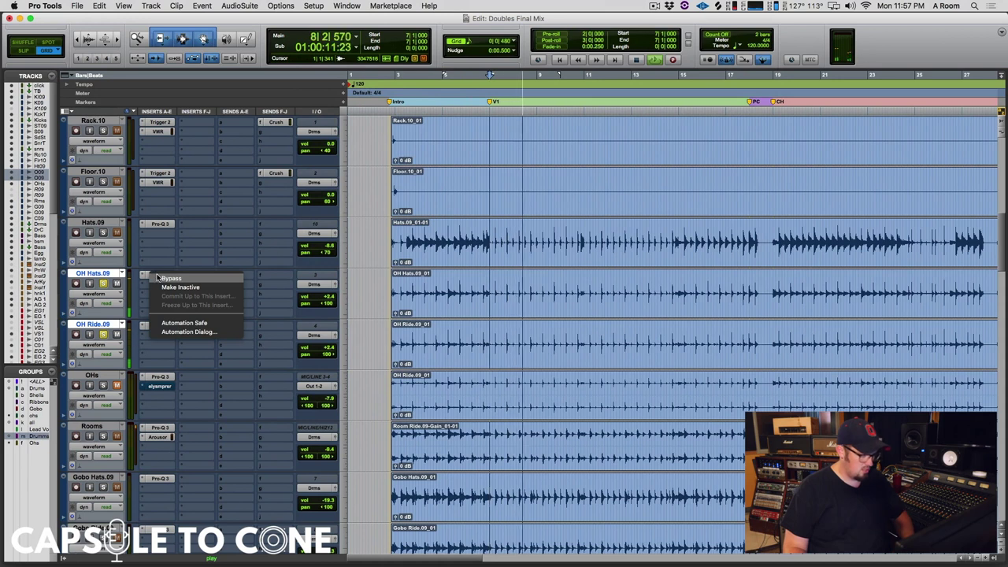
click(157, 277)
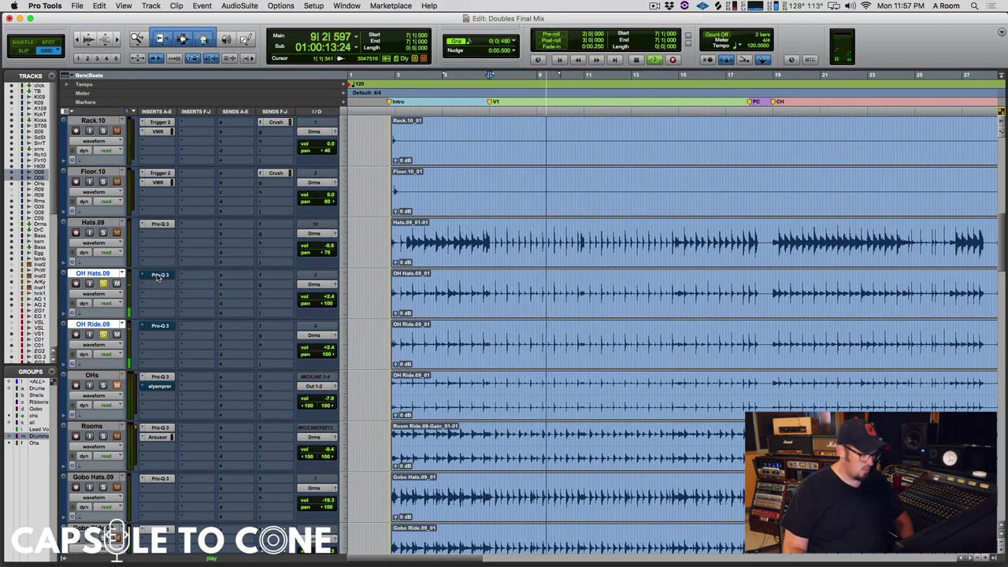
Step: Re-enable the overhead Pro-Q 3 EQs, stop playback, and close the reopened plugin
right_click(157, 276)
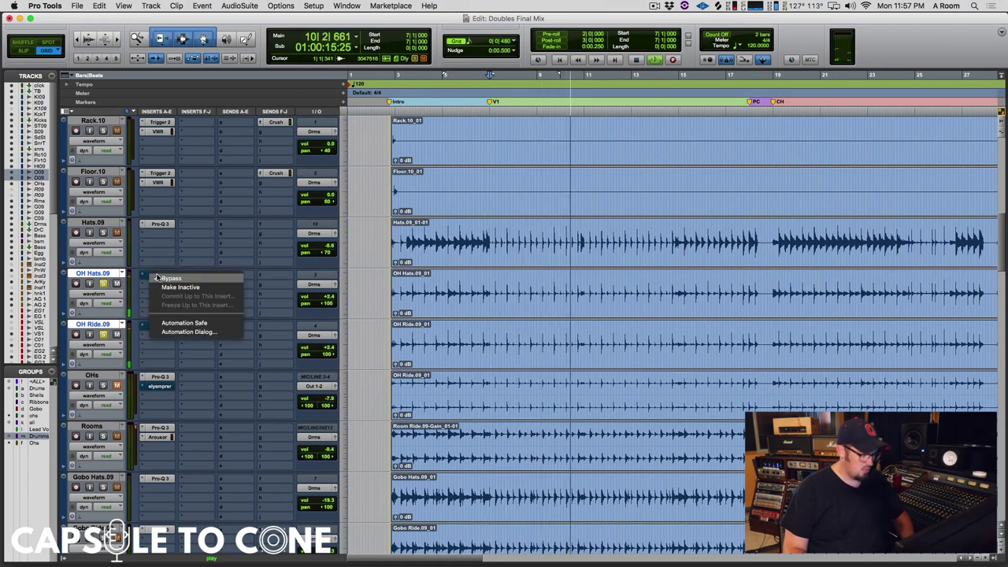
click(158, 277)
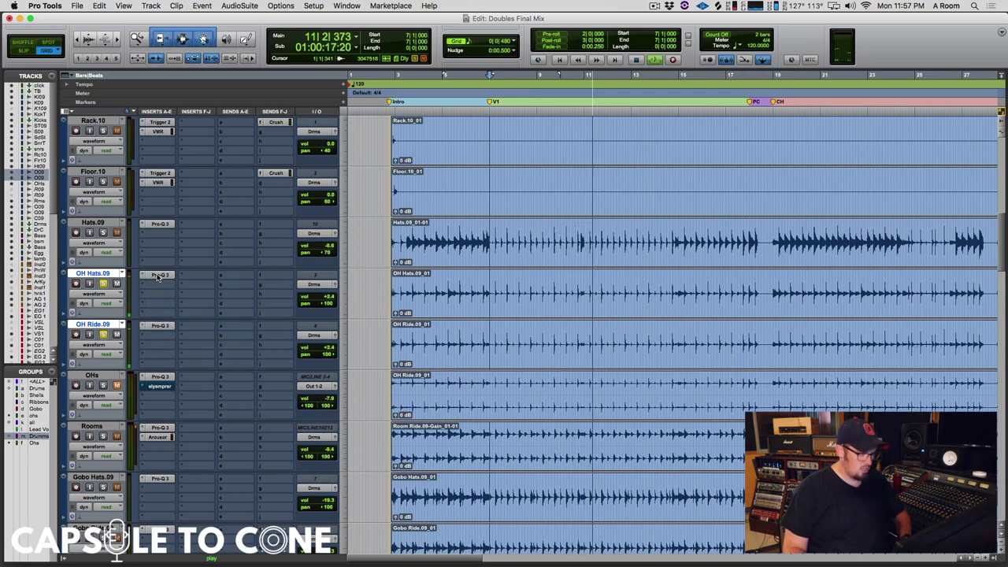
key(space)
click(157, 276)
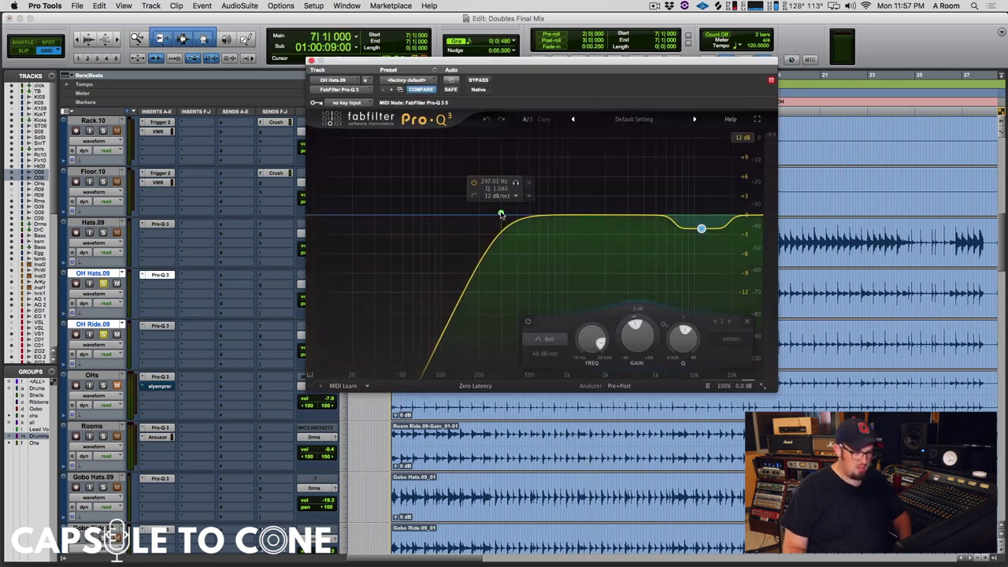
click(312, 60)
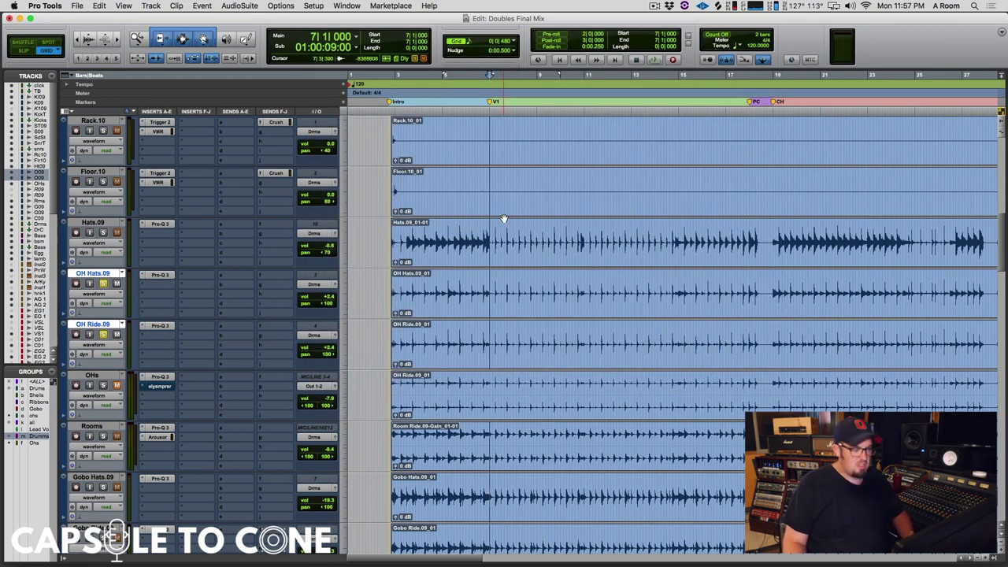
Step: Select the OHs track in place of OH Hats.09 and OH Ride.09
scroll(356, 286, down, 3)
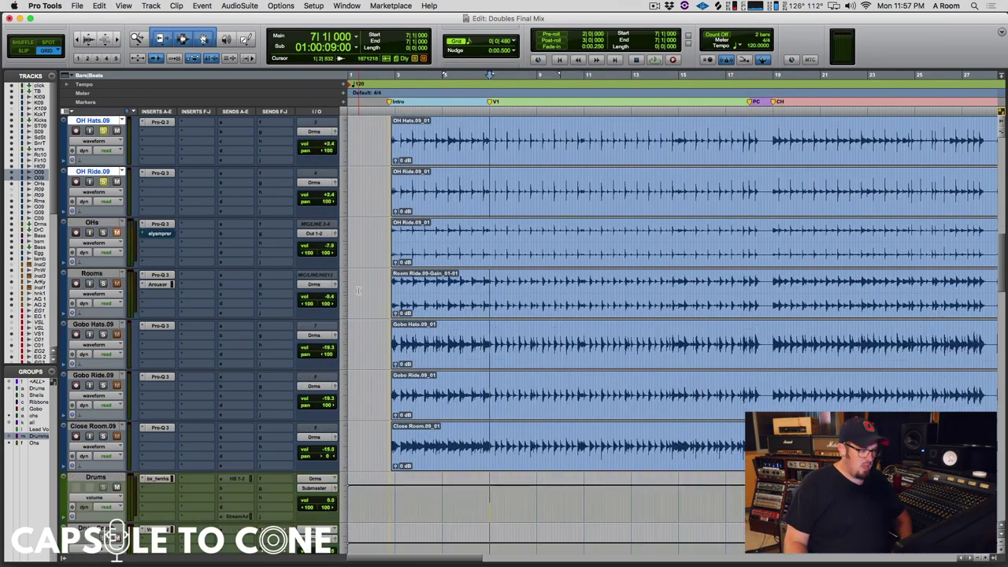
scroll(359, 290, up, 2)
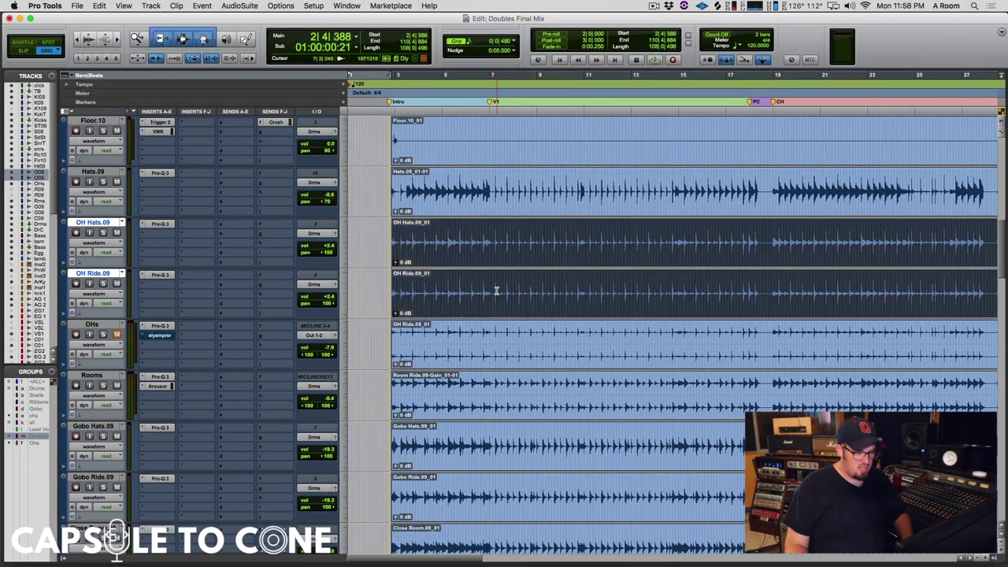
click(493, 360)
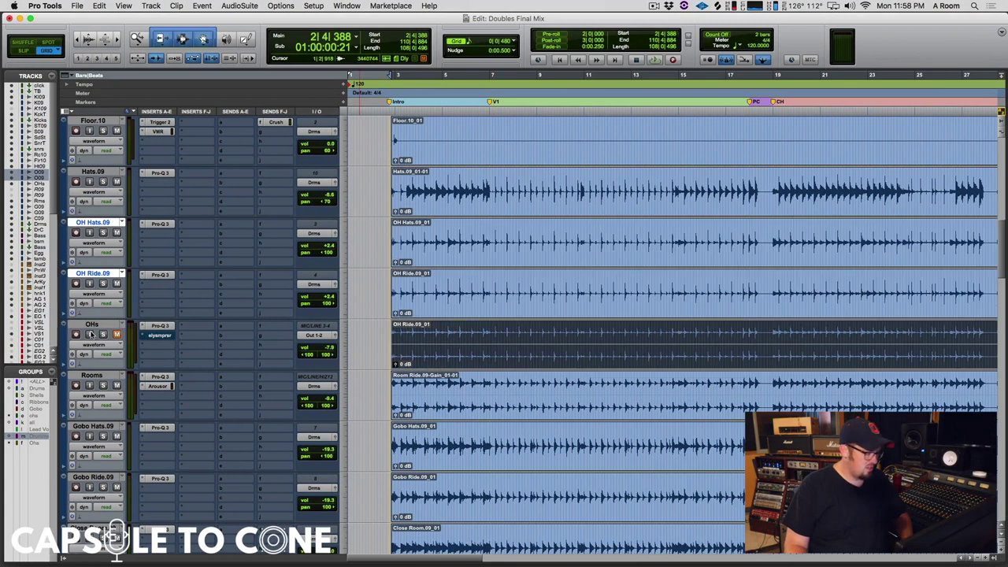
click(152, 328)
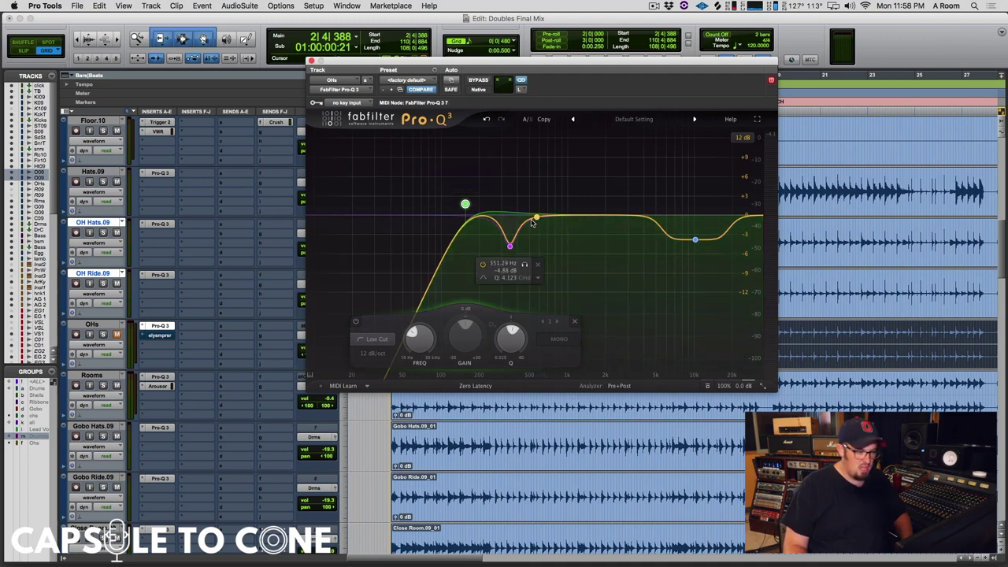
click(695, 240)
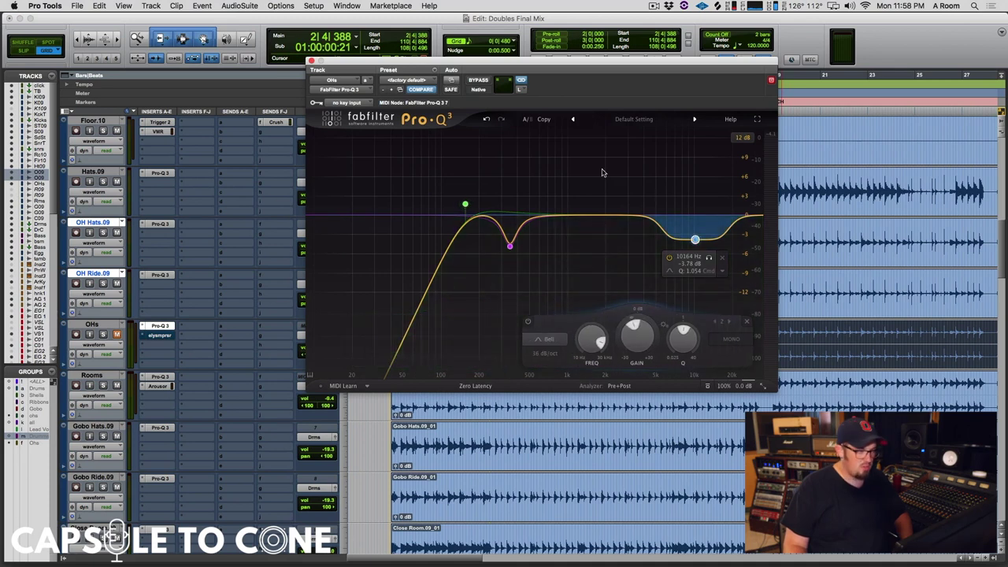
click(312, 60)
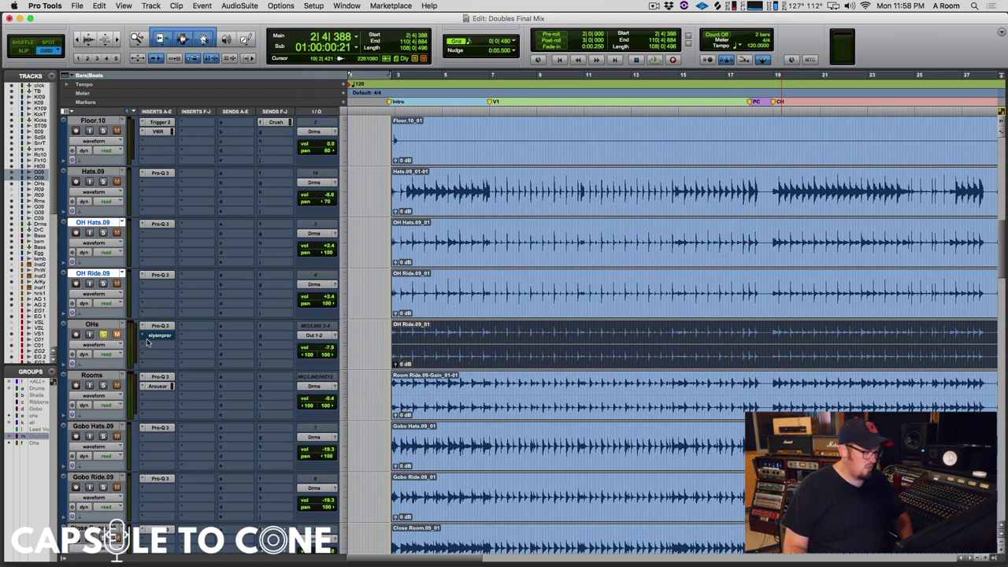
Step: Play from bar 5, then set OHs automation to off and replay from bar 5
click(446, 329)
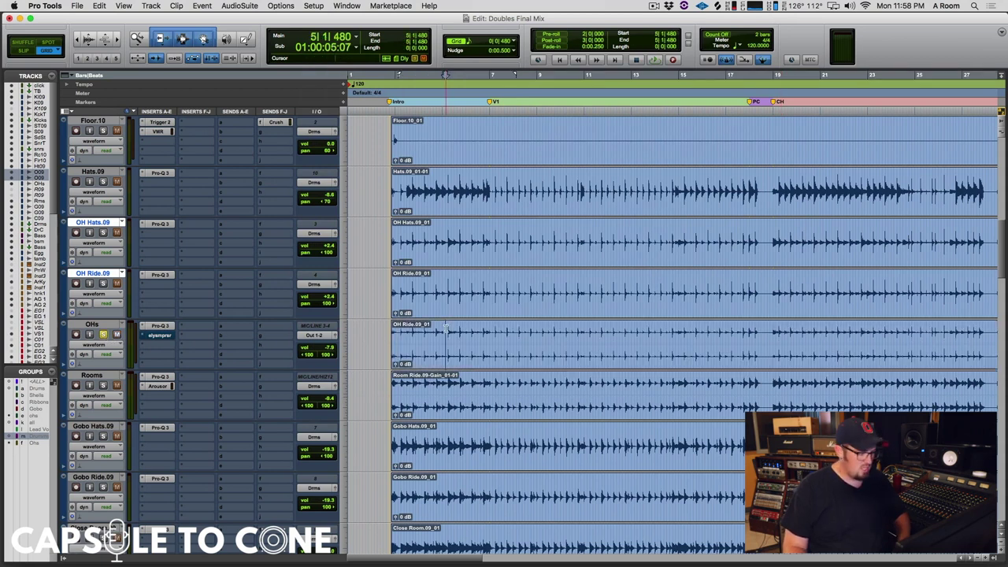
key(space)
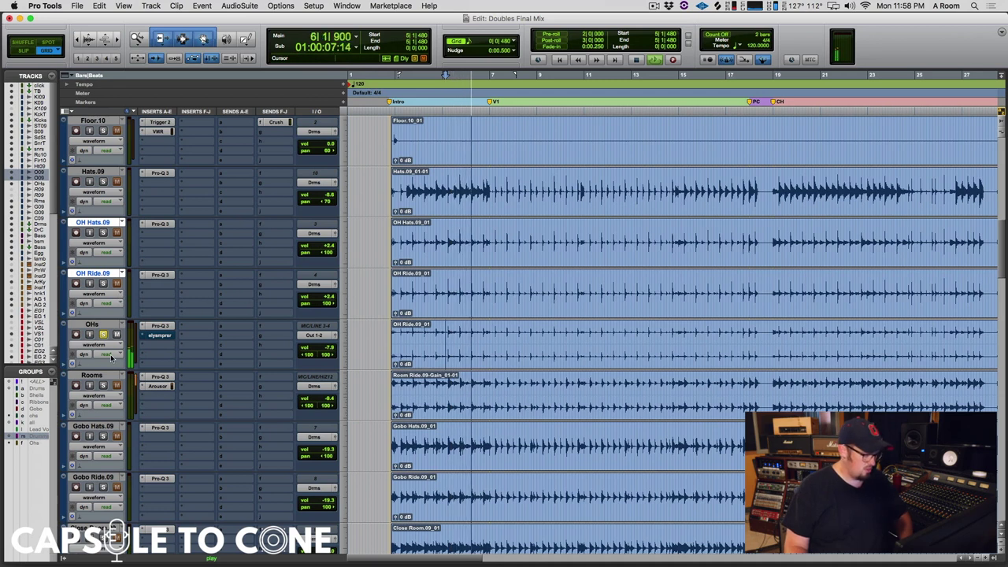
key(space)
click(107, 354)
click(110, 344)
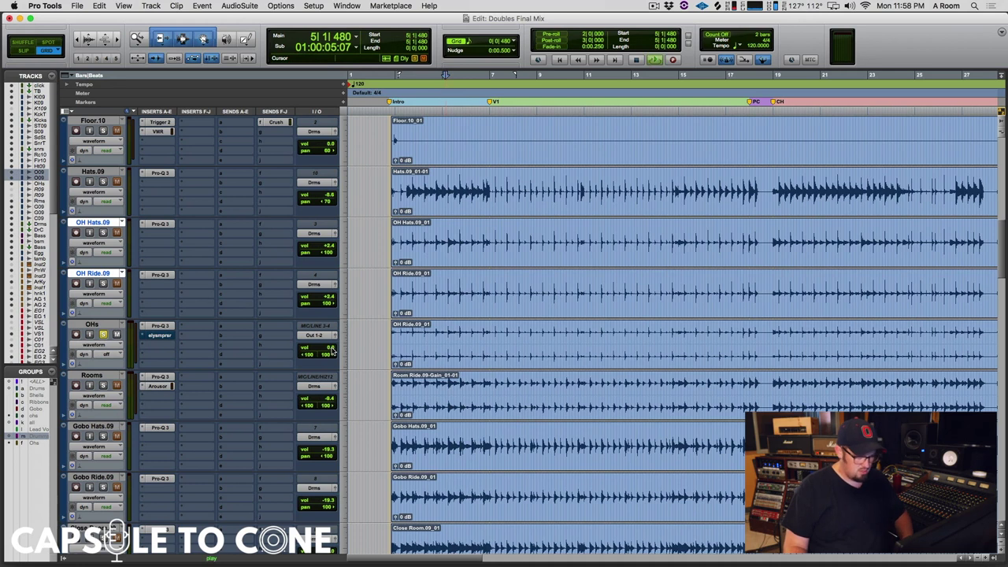
key(space)
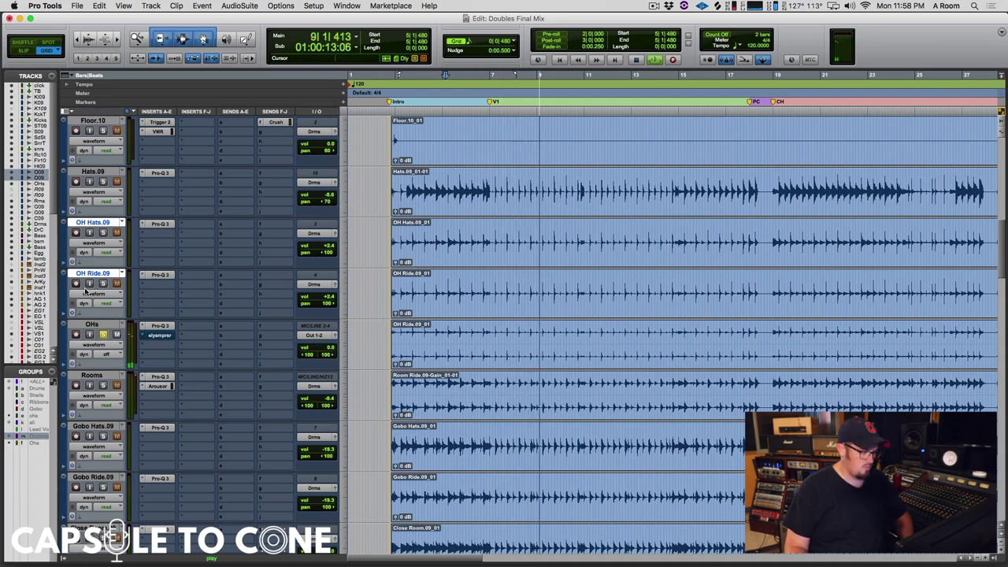
key(space)
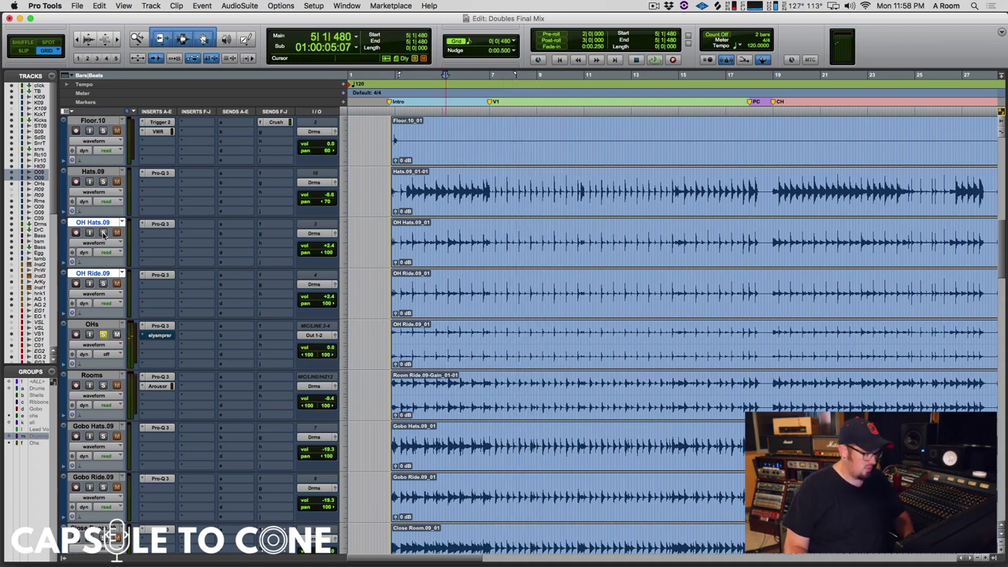
Step: Add OHs to the selection, play from bar 7 beat 3, and switch OHs automation to read
shift+click(93, 325)
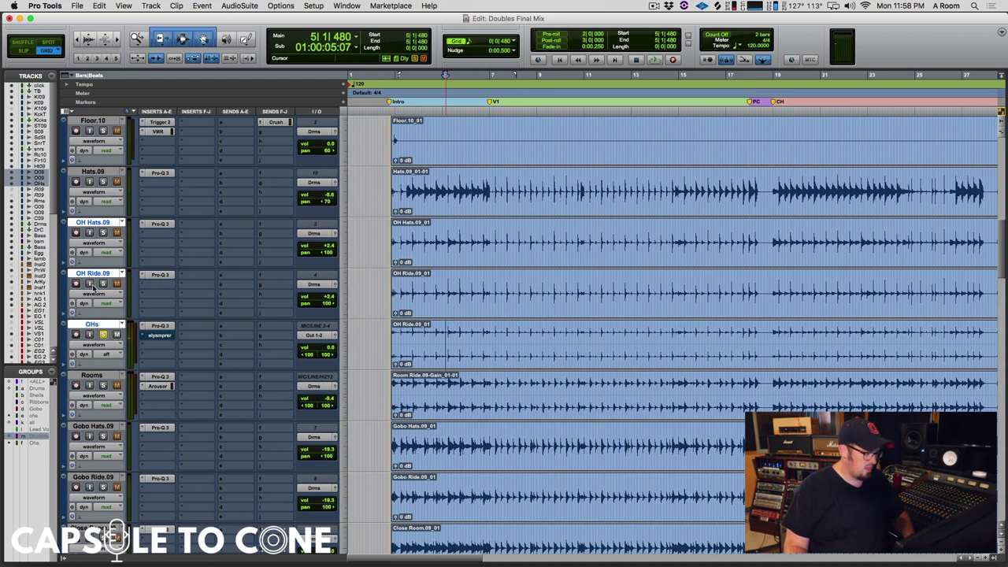
click(503, 235)
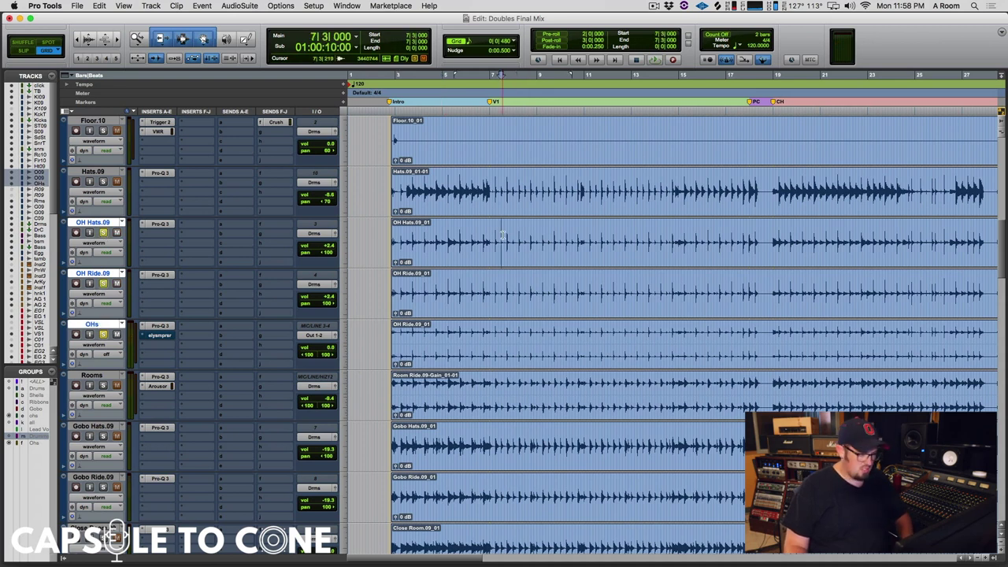
key(space)
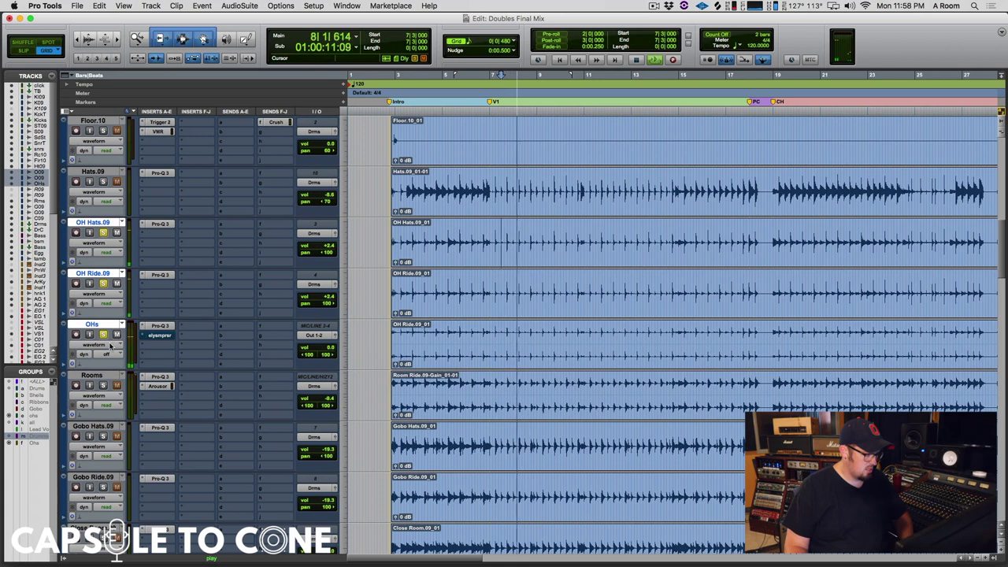
click(107, 353)
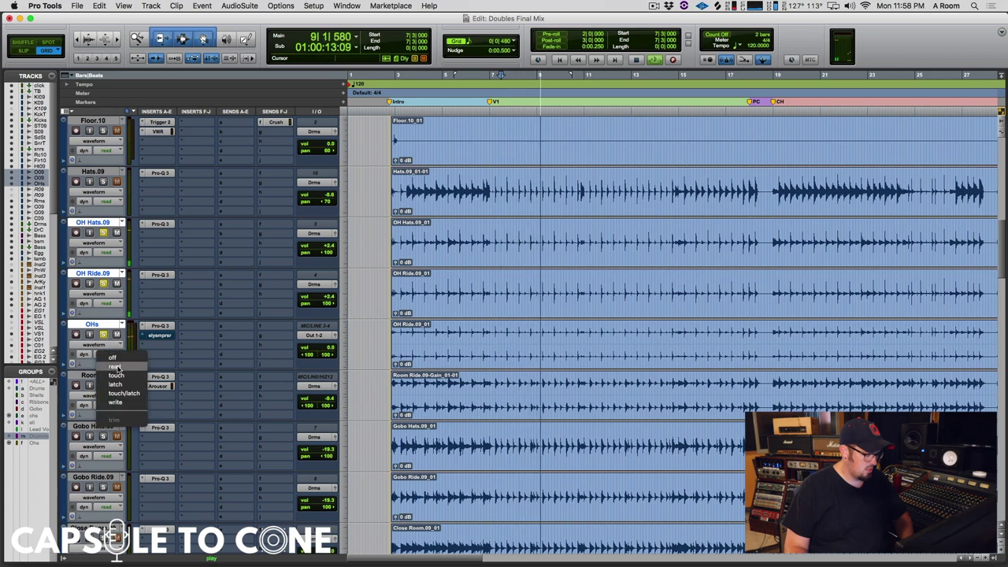
click(131, 365)
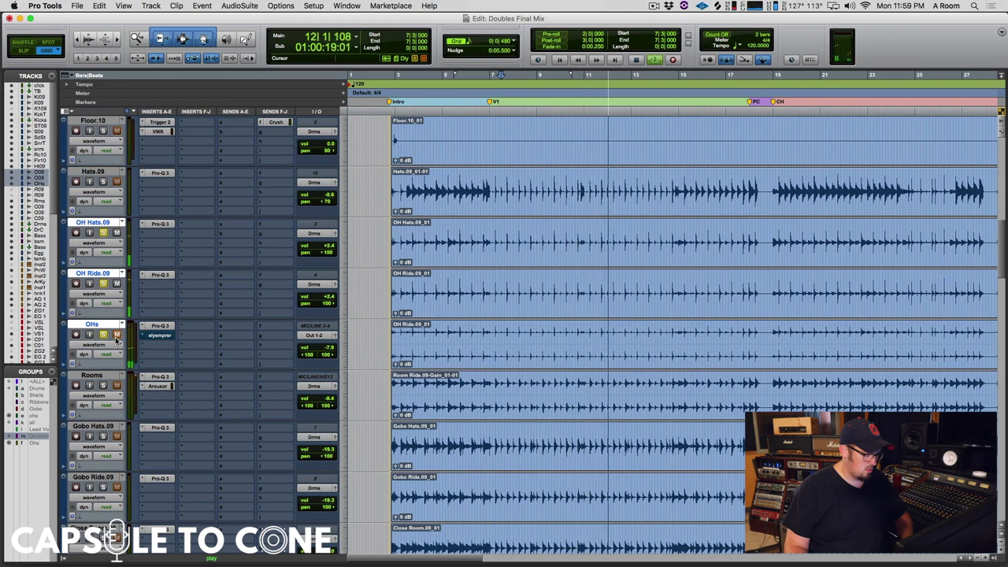
key(space)
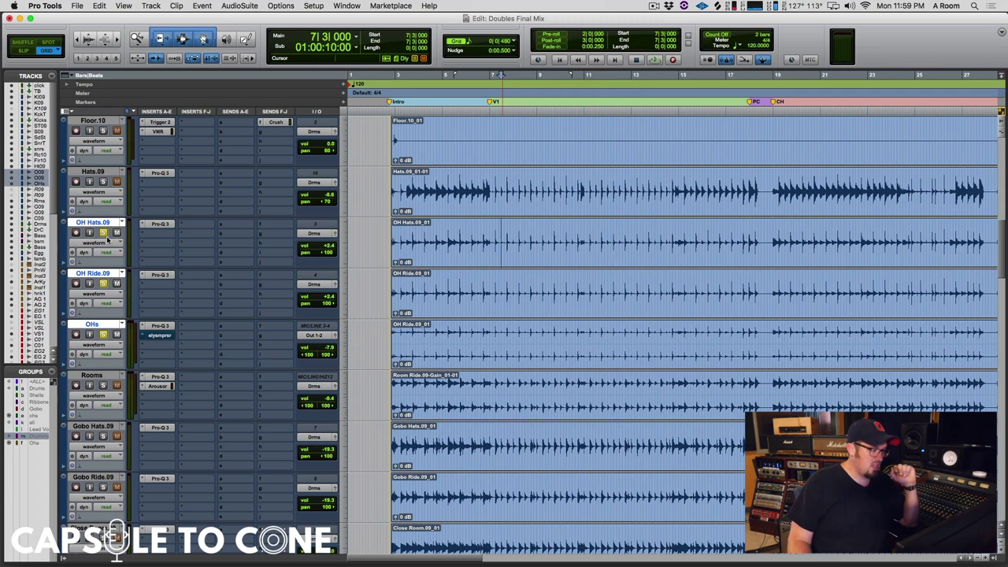
Step: Unsolo OH Ride.09, set OHs automation to off, and open its elysia mpressor
click(104, 284)
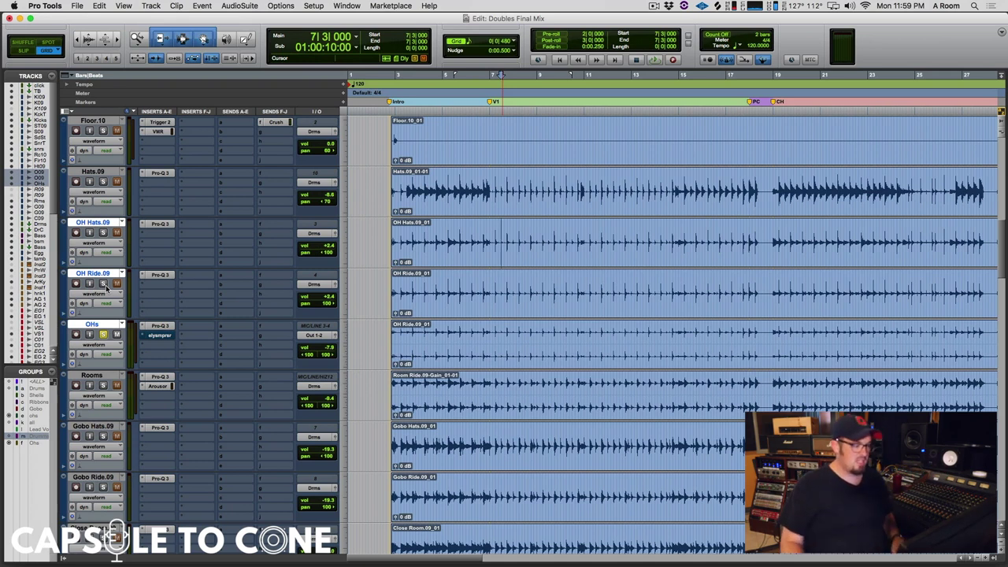
click(93, 357)
click(114, 348)
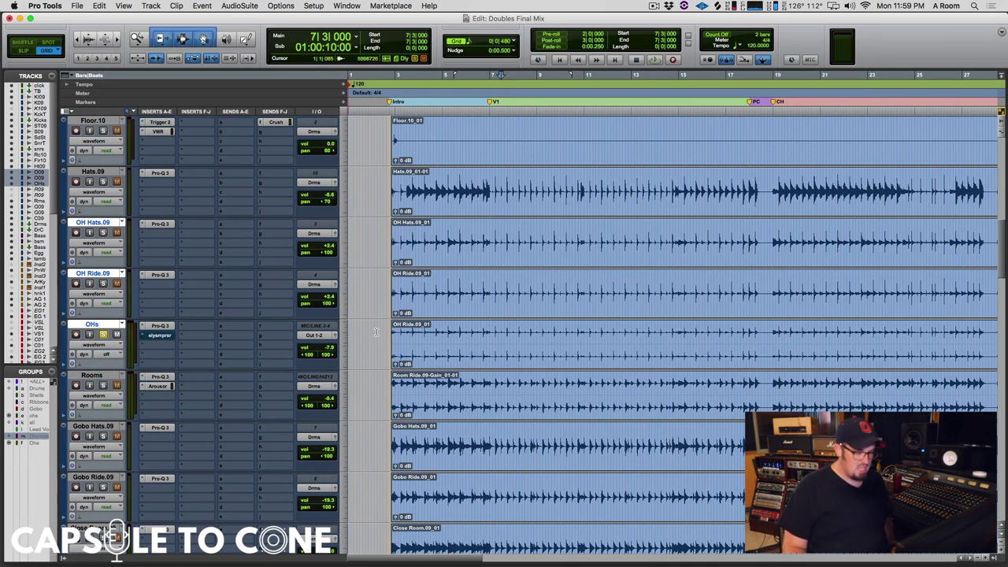
click(160, 335)
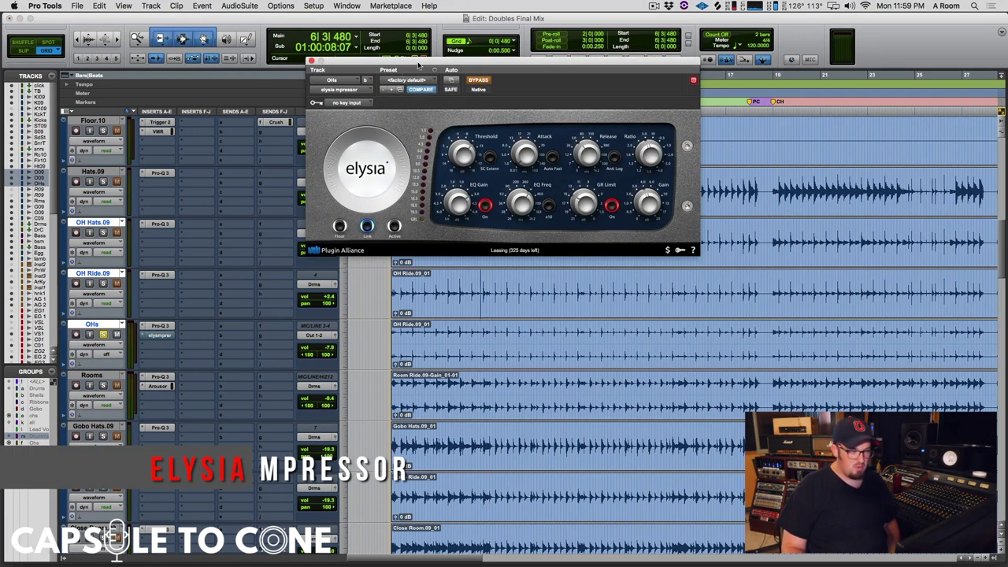
Step: Reposition the mpressor window, take it out of bypass, and audition the compression
drag(418, 65, 402, 48)
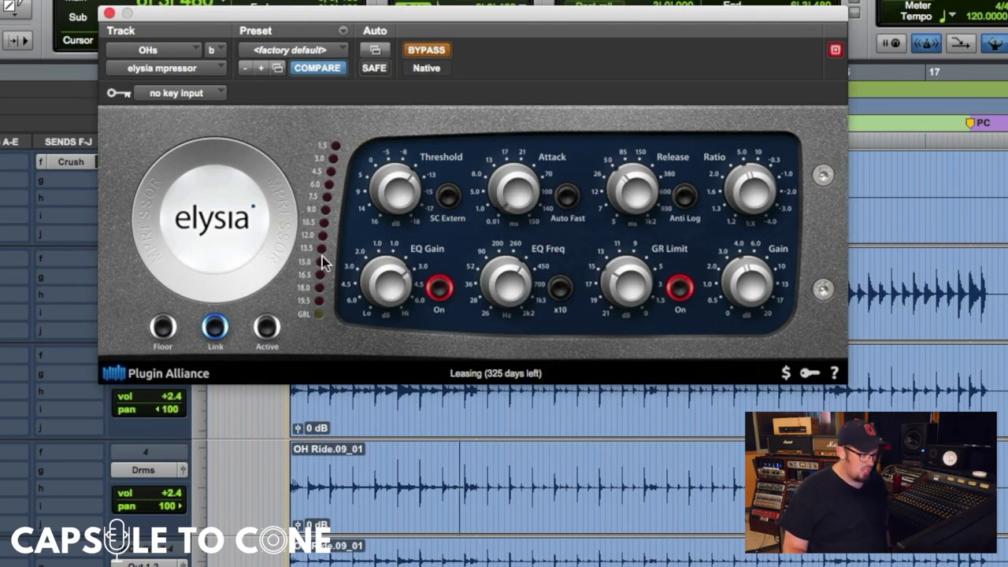
click(435, 50)
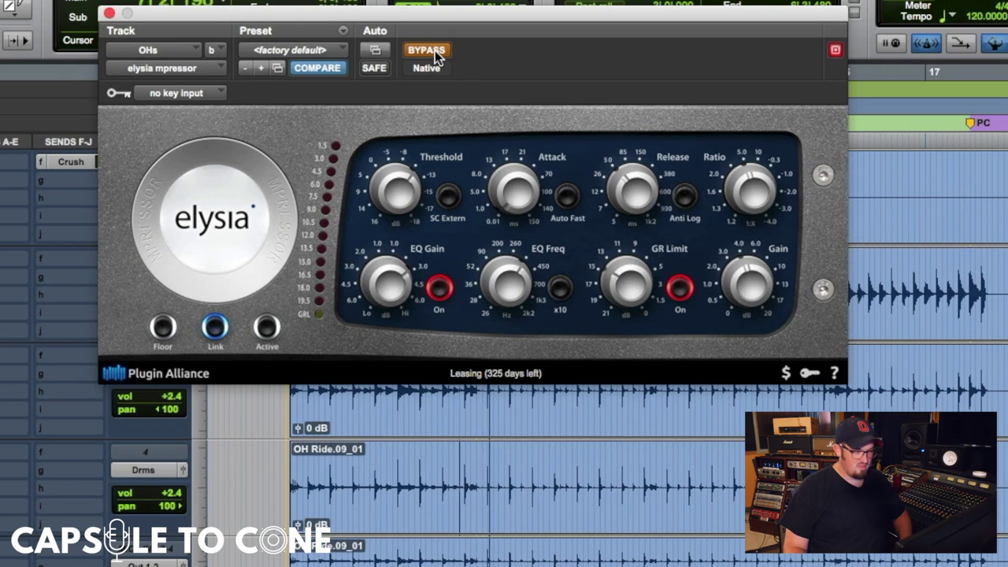
click(435, 50)
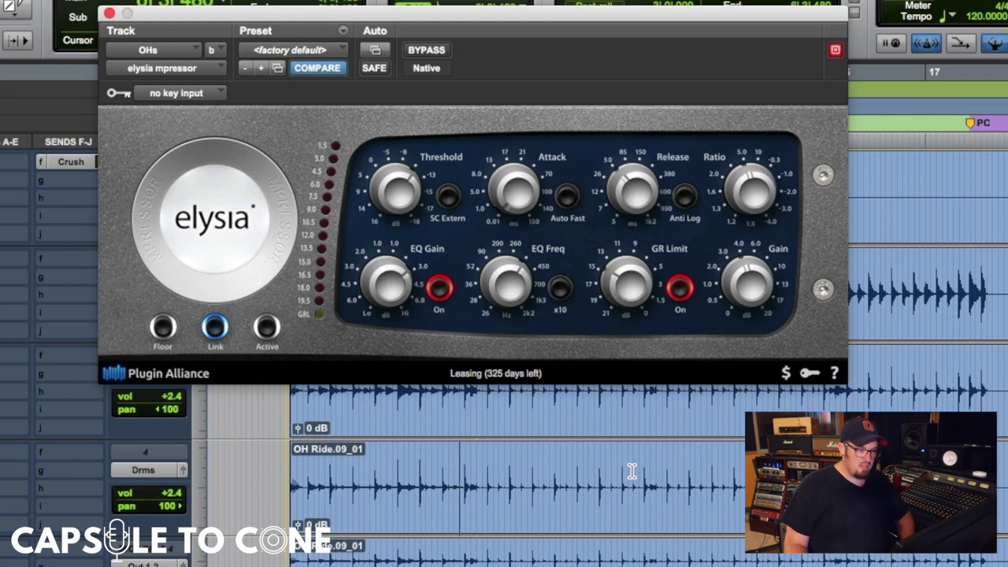
key(space)
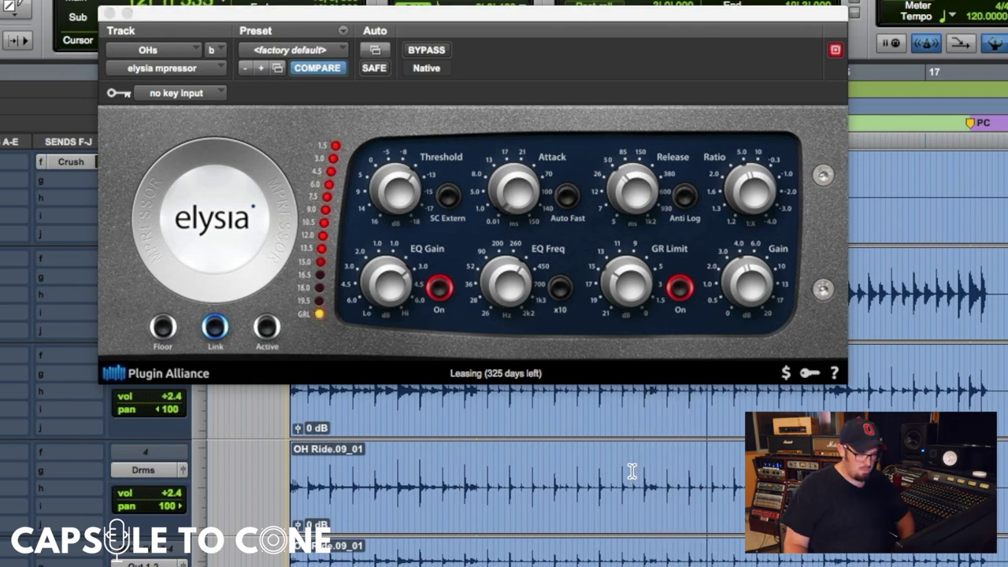
key(space)
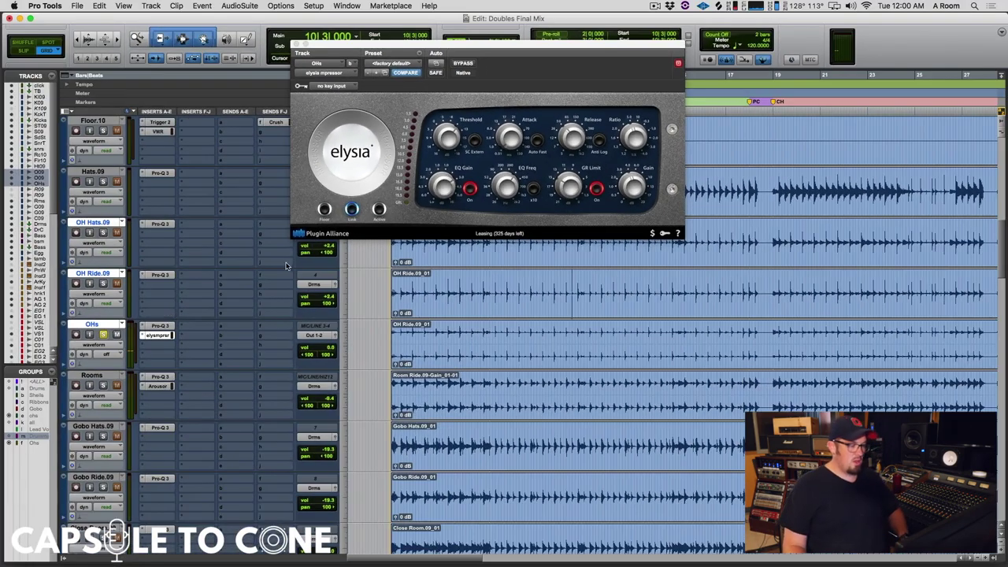
Step: Move the playback start back to bar 6 and turn OHs volume automation off
click(323, 355)
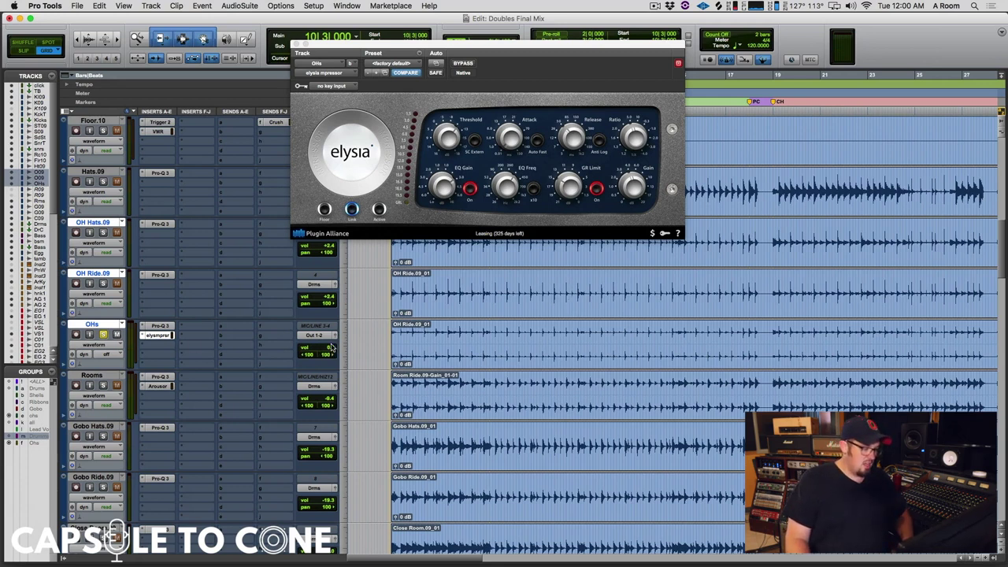
click(478, 282)
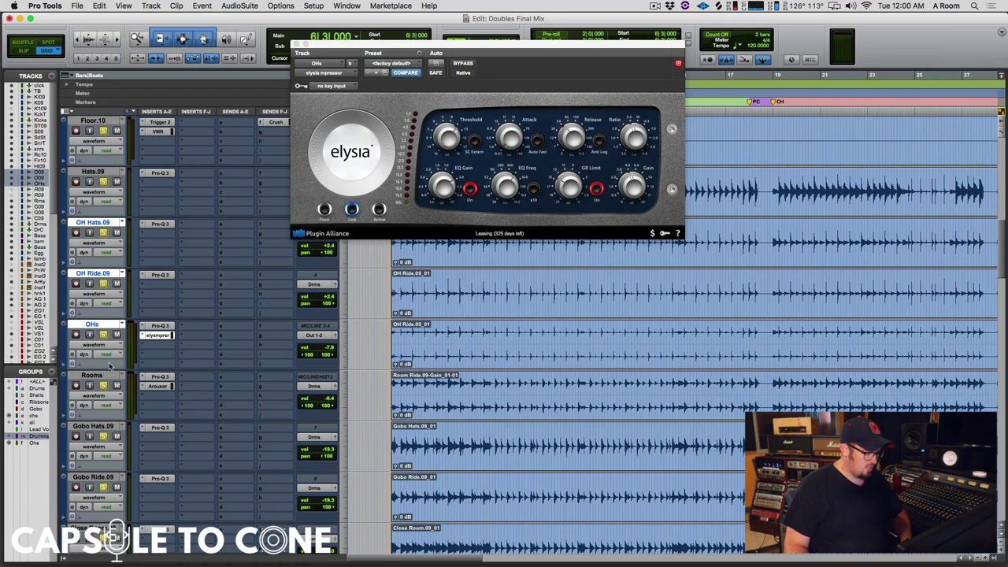
click(110, 356)
click(111, 347)
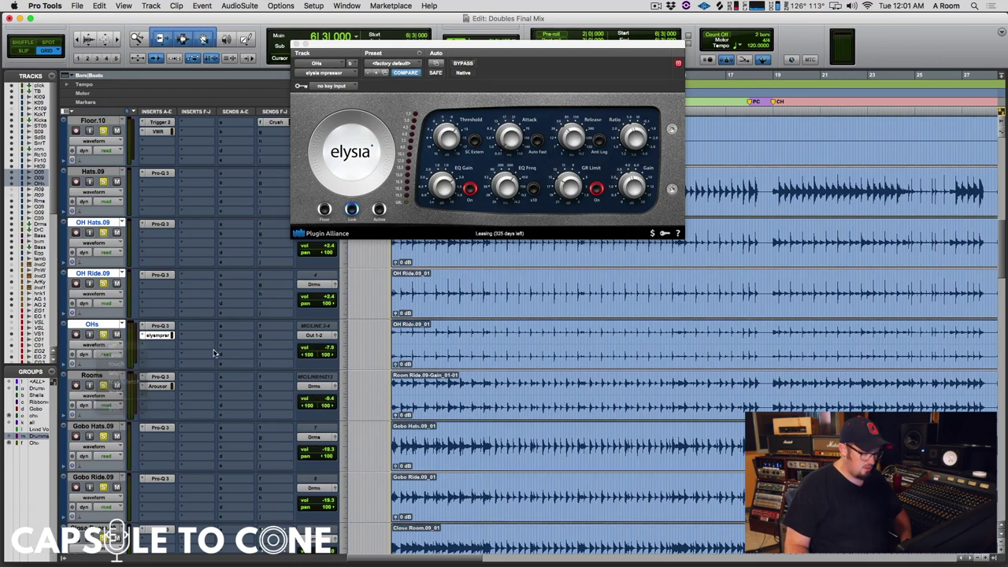
Step: Lower the OHs fader to about -8.6 dB during playback, then unsolo OH Ride.09
click(328, 346)
key(space)
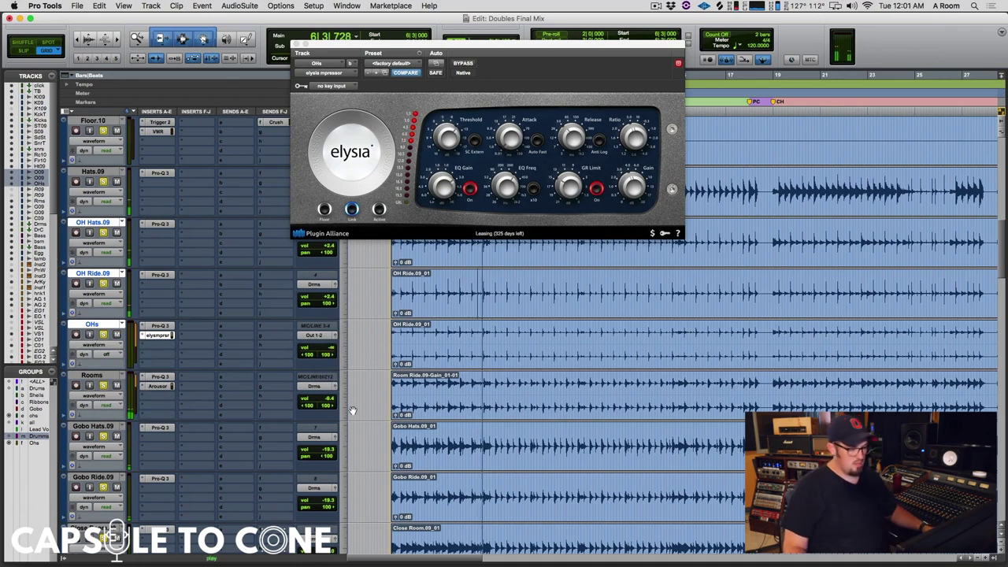
click(330, 347)
drag(331, 349, 324, 326)
key(space)
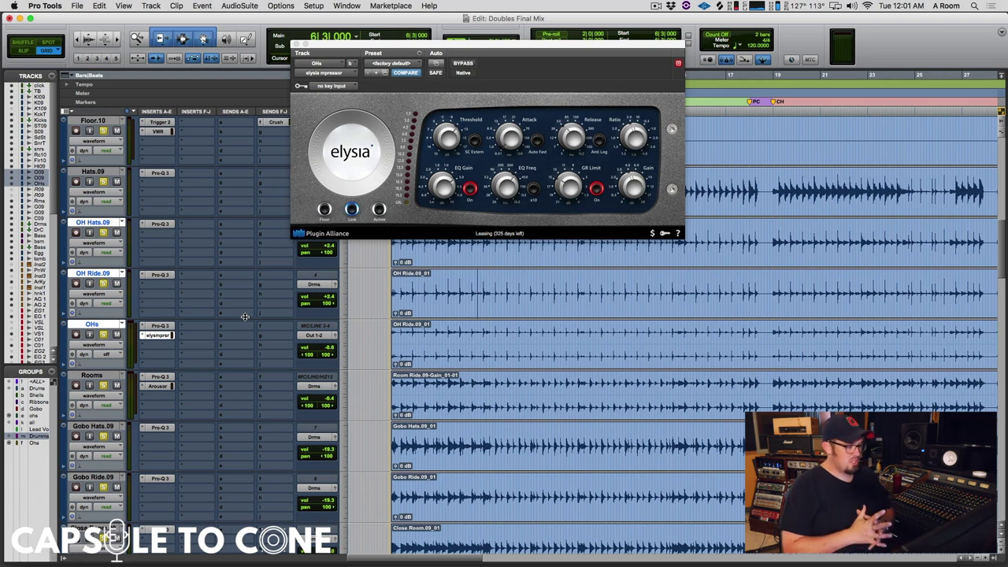
click(104, 286)
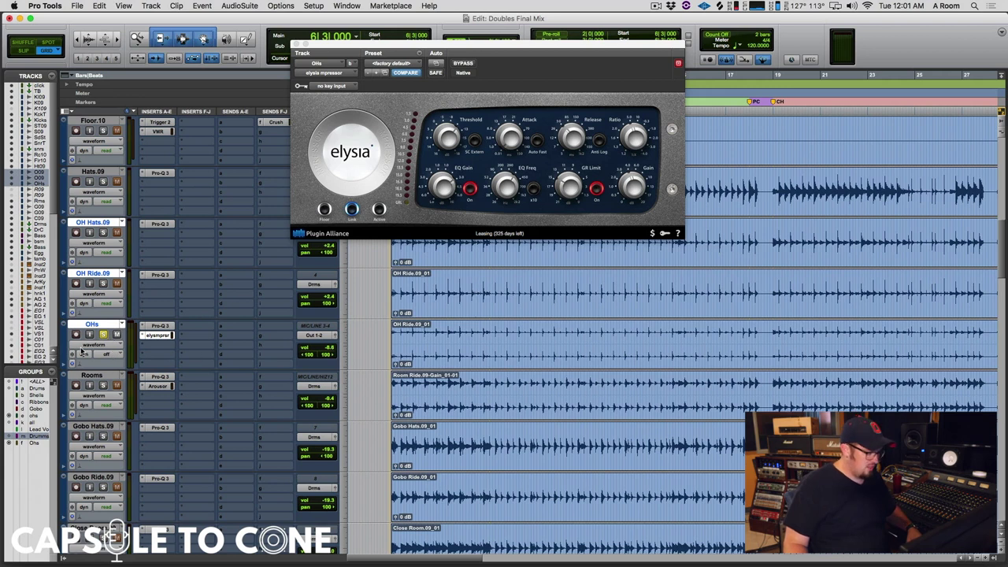
Step: Keep OHs automation off and audition it while toggling the OHs solo
click(109, 357)
click(384, 375)
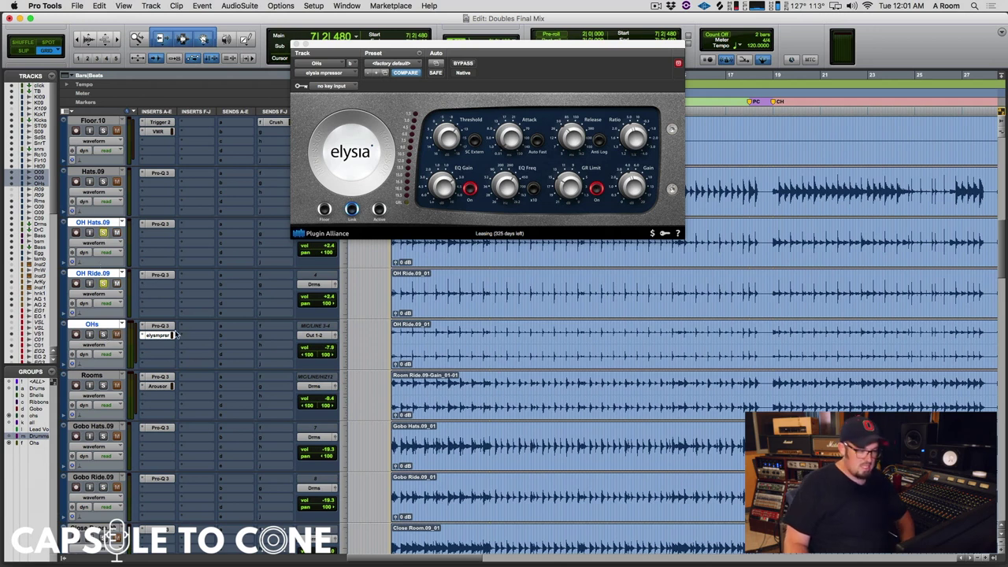
key(space)
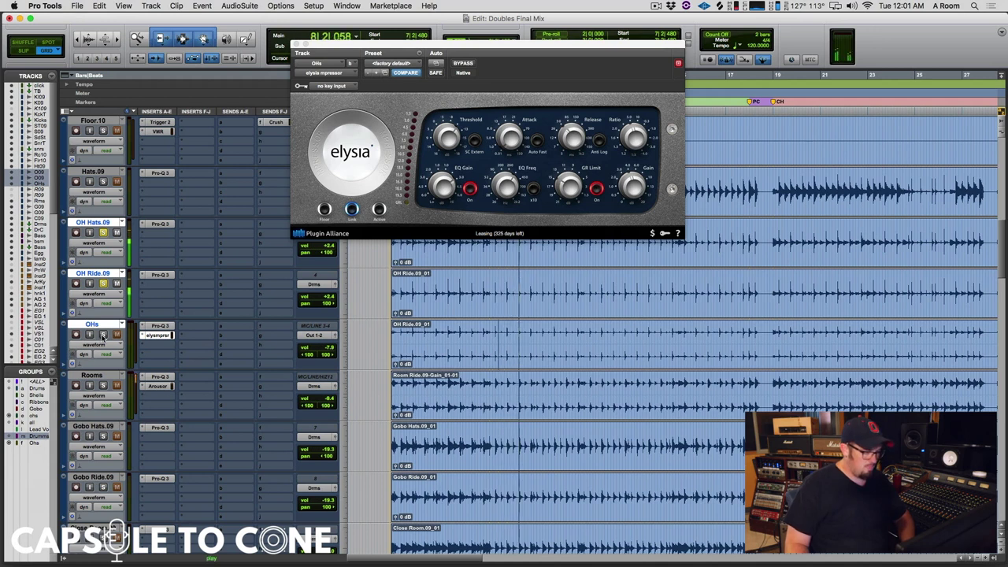
click(103, 334)
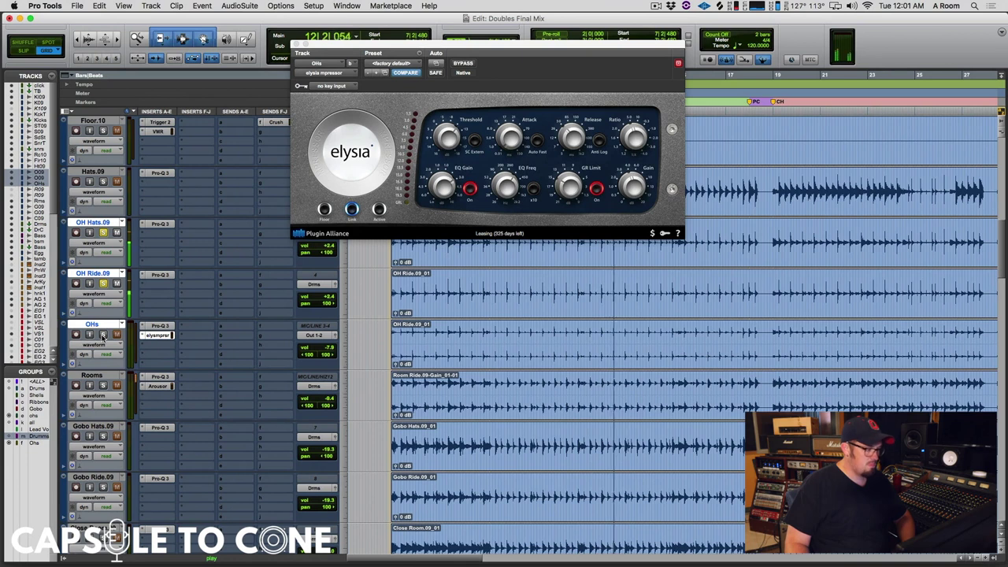
key(space)
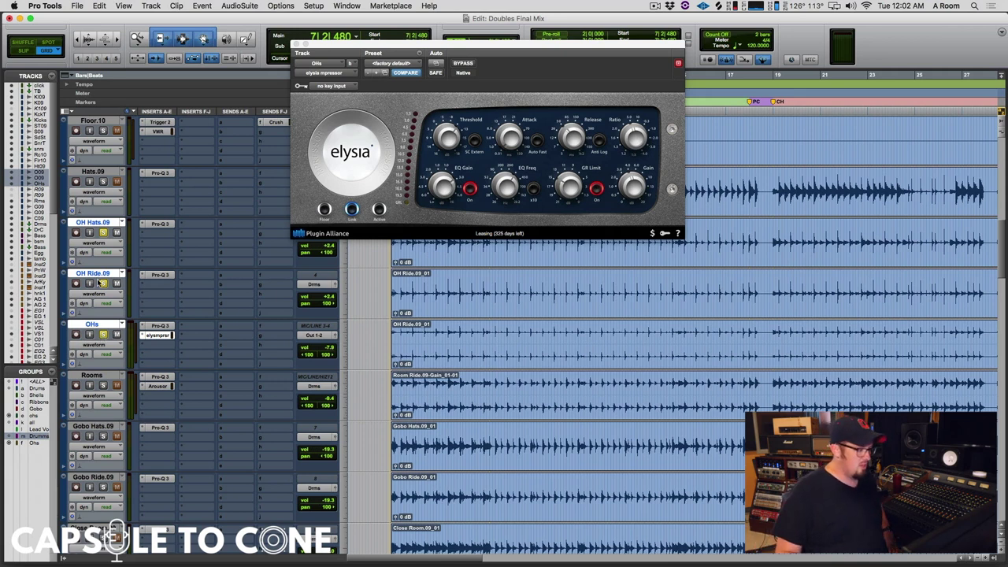
Step: Solo Hats.09 with its grouped drum tracks and play them back
click(103, 182)
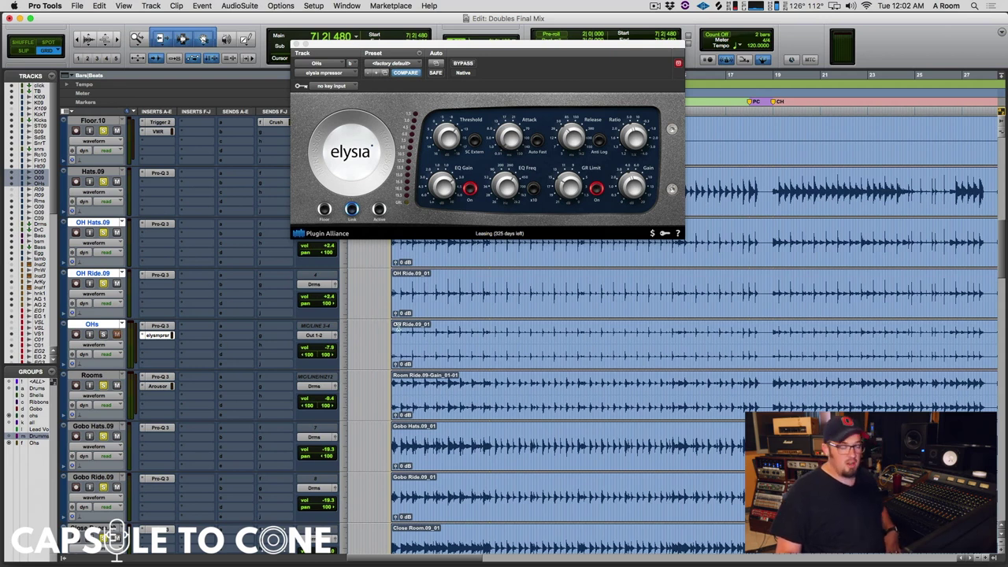
key(space)
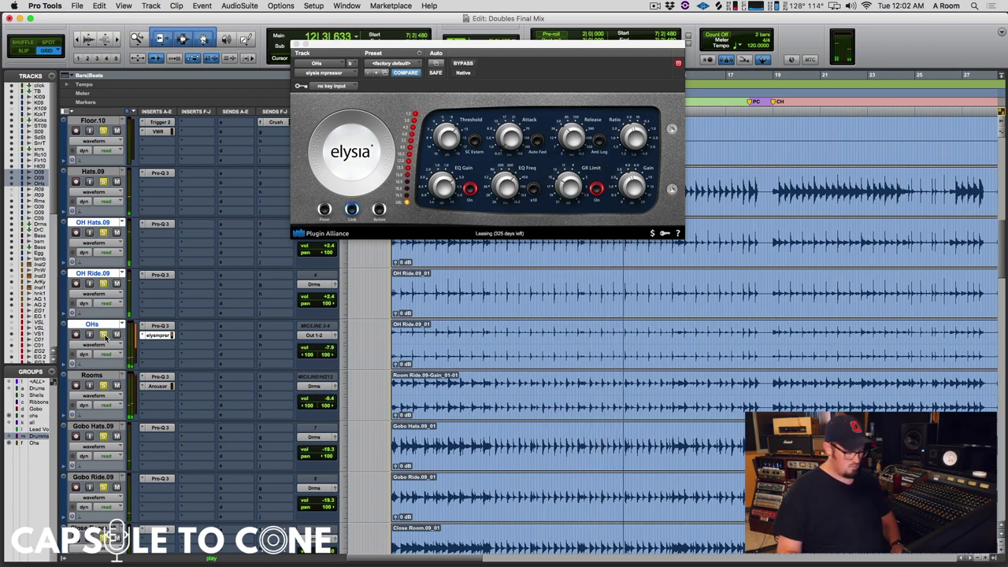
key(space)
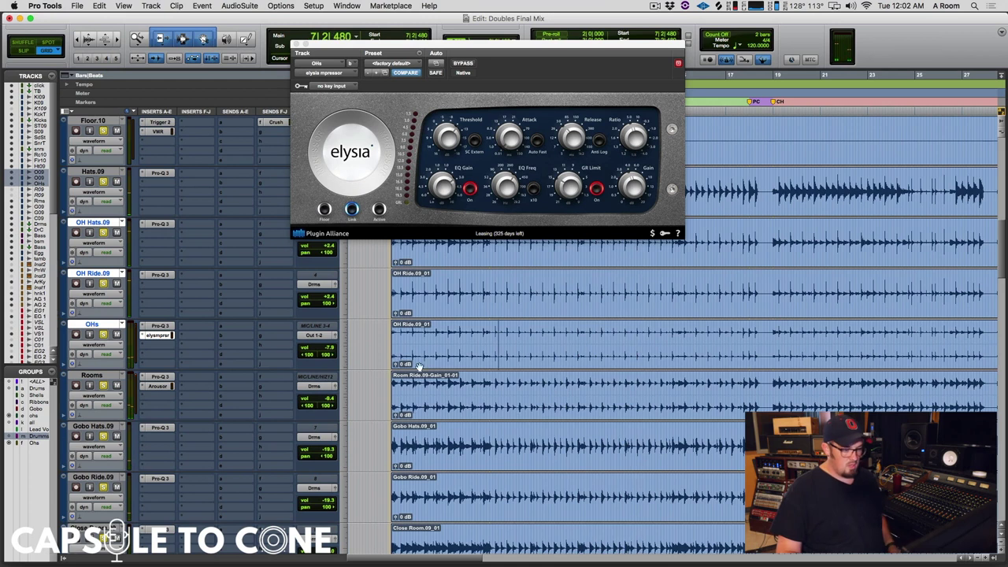
Step: Display the OHs volume automation, scroll right, and play through the Re-Intro section
key(ctrl+minus)
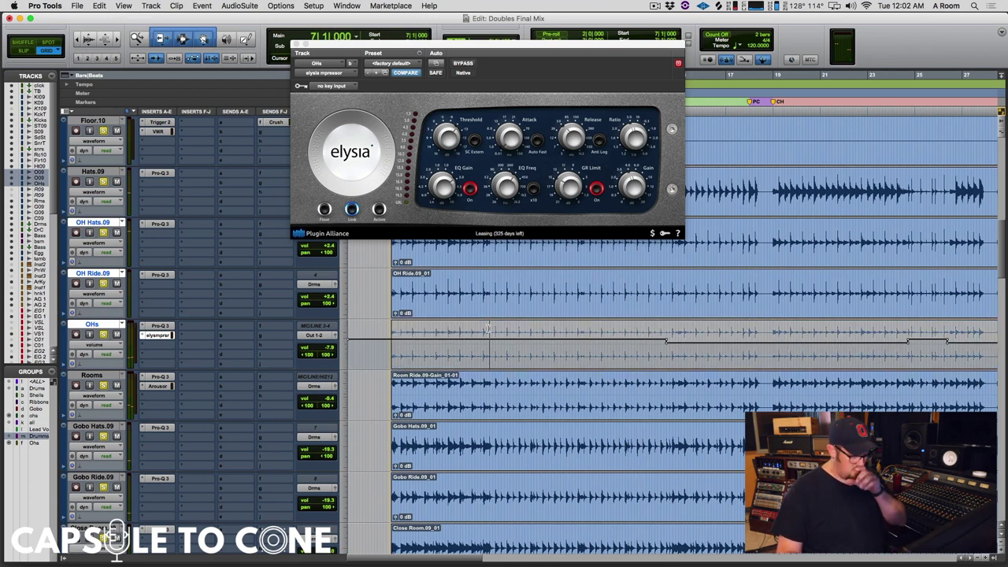
scroll(489, 329, right, 5)
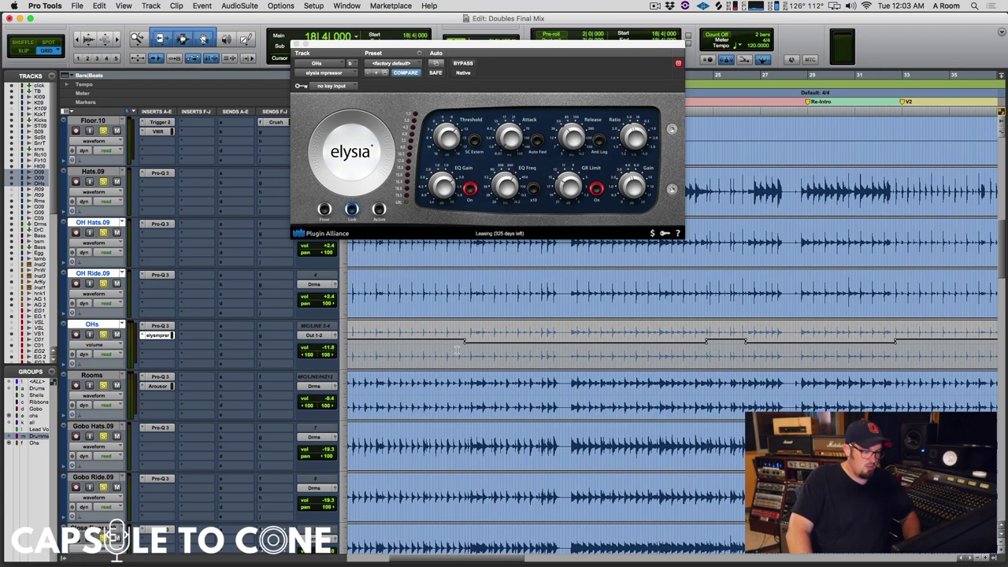
key(space)
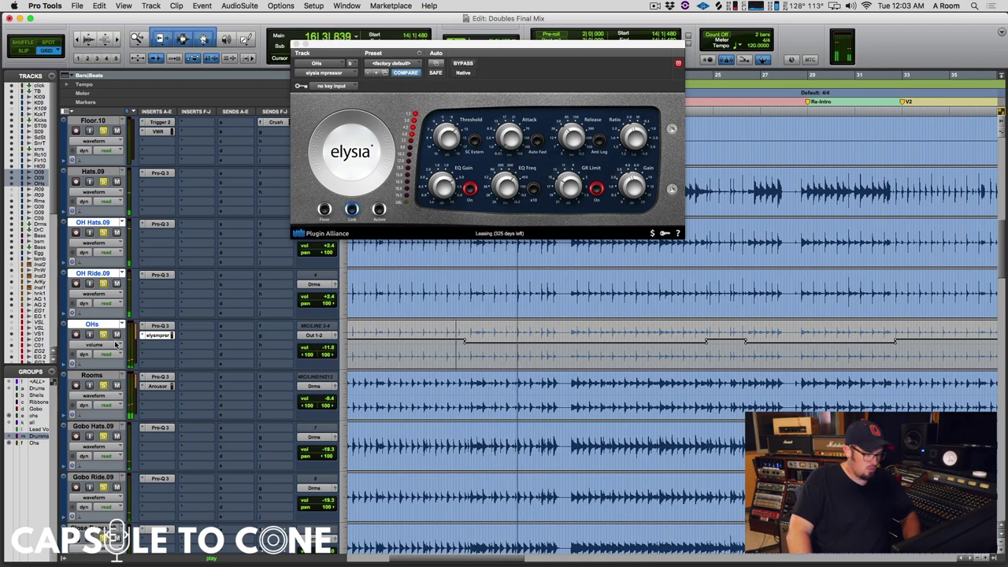
key(space)
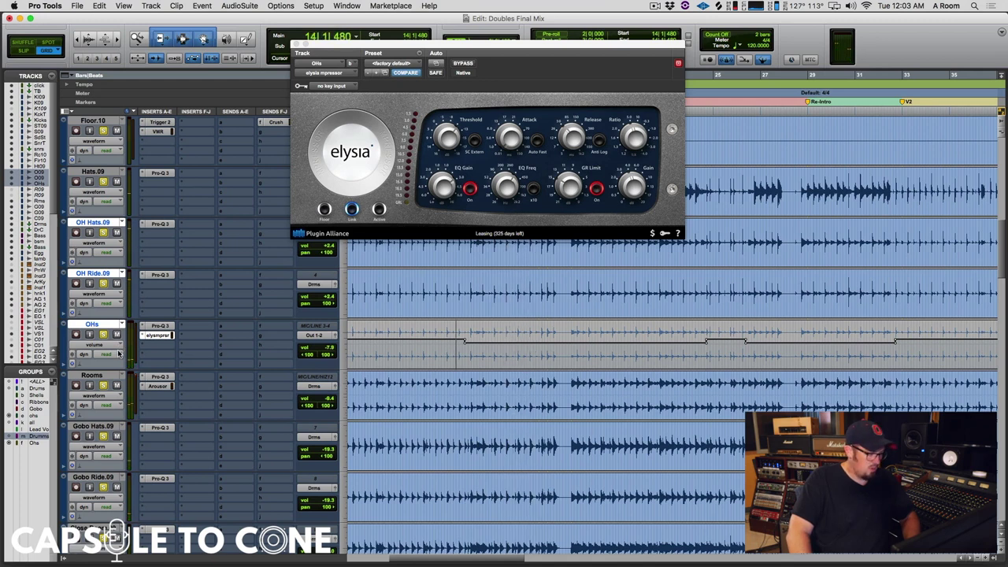
click(117, 356)
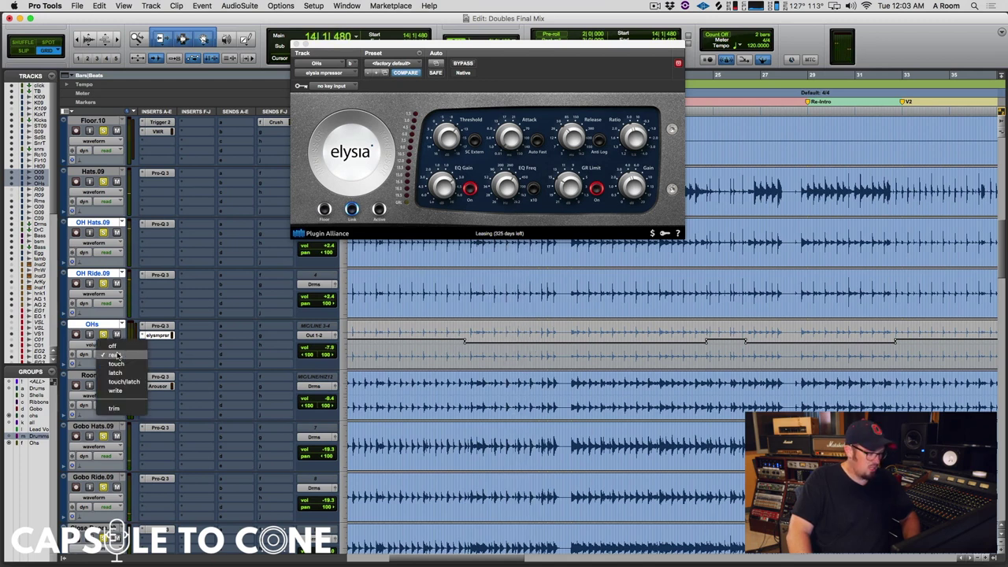
click(445, 345)
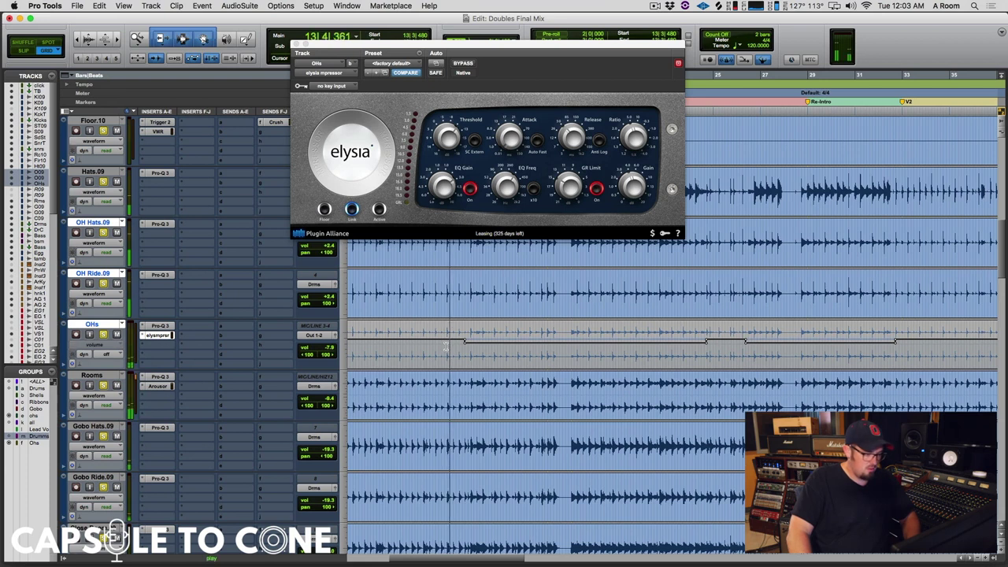
click(110, 357)
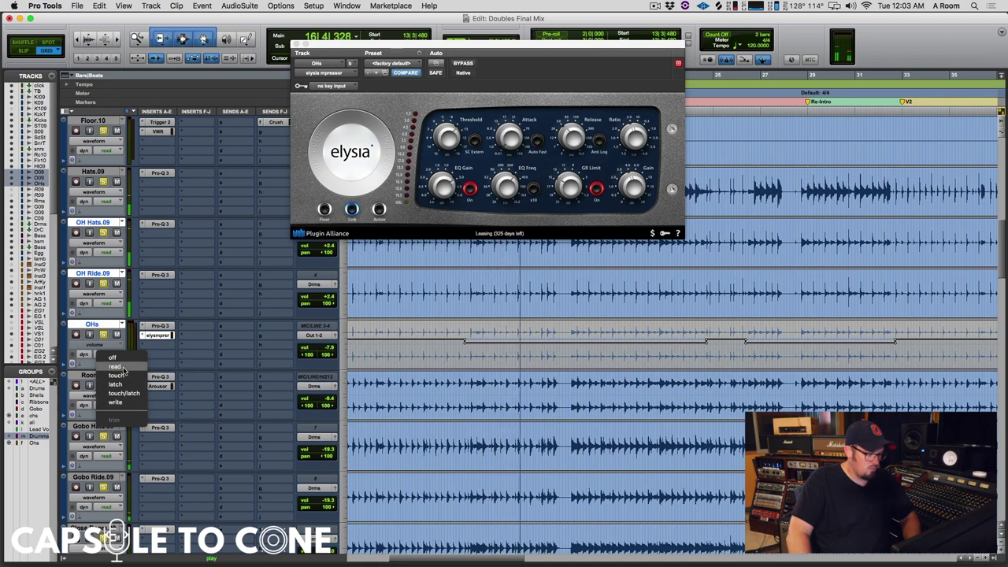
click(123, 368)
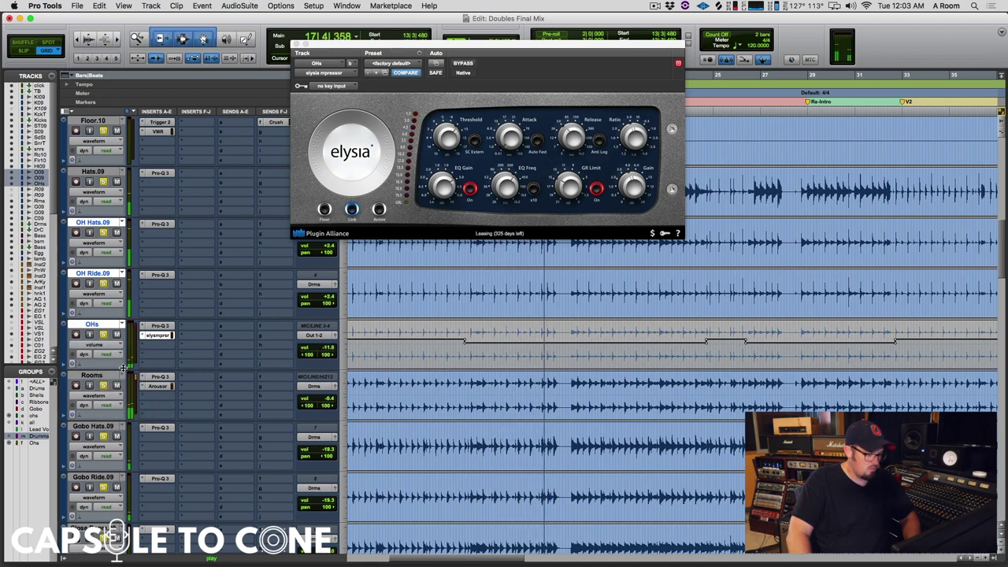